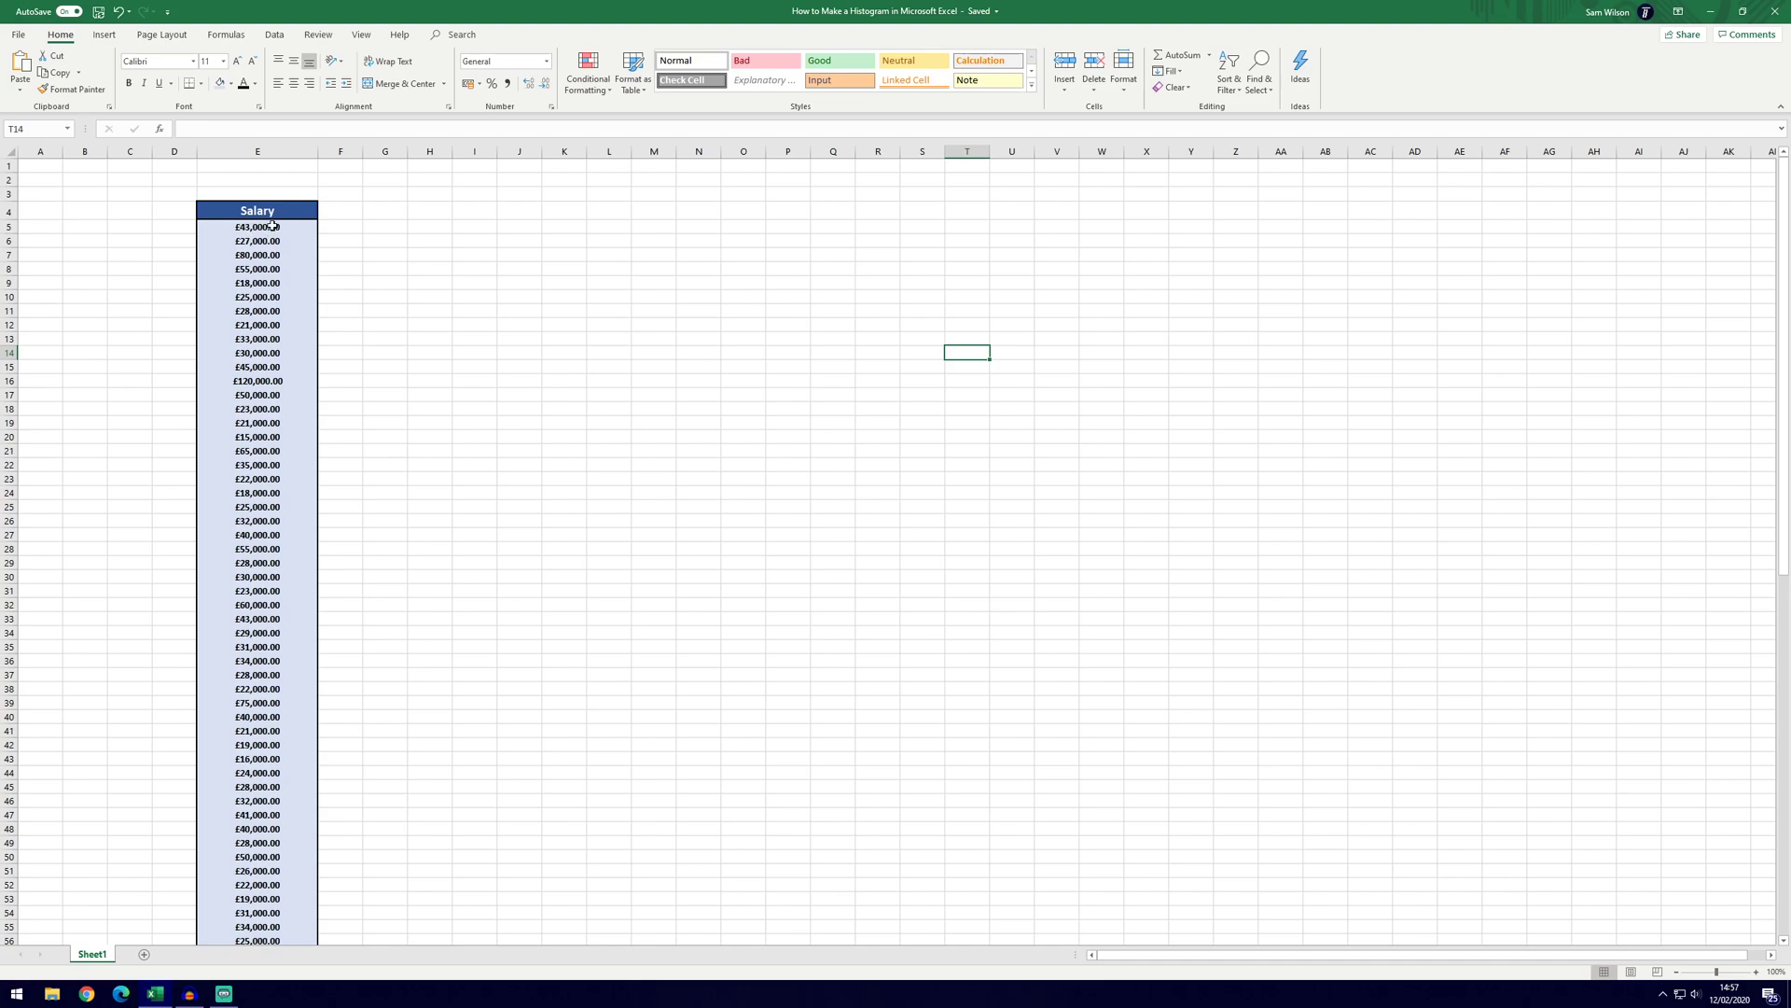
Step: Select and review the Salary values in column E, then click an empty cell to clear the selection
drag(273, 228, 257, 676)
scroll(257, 653, down, 13)
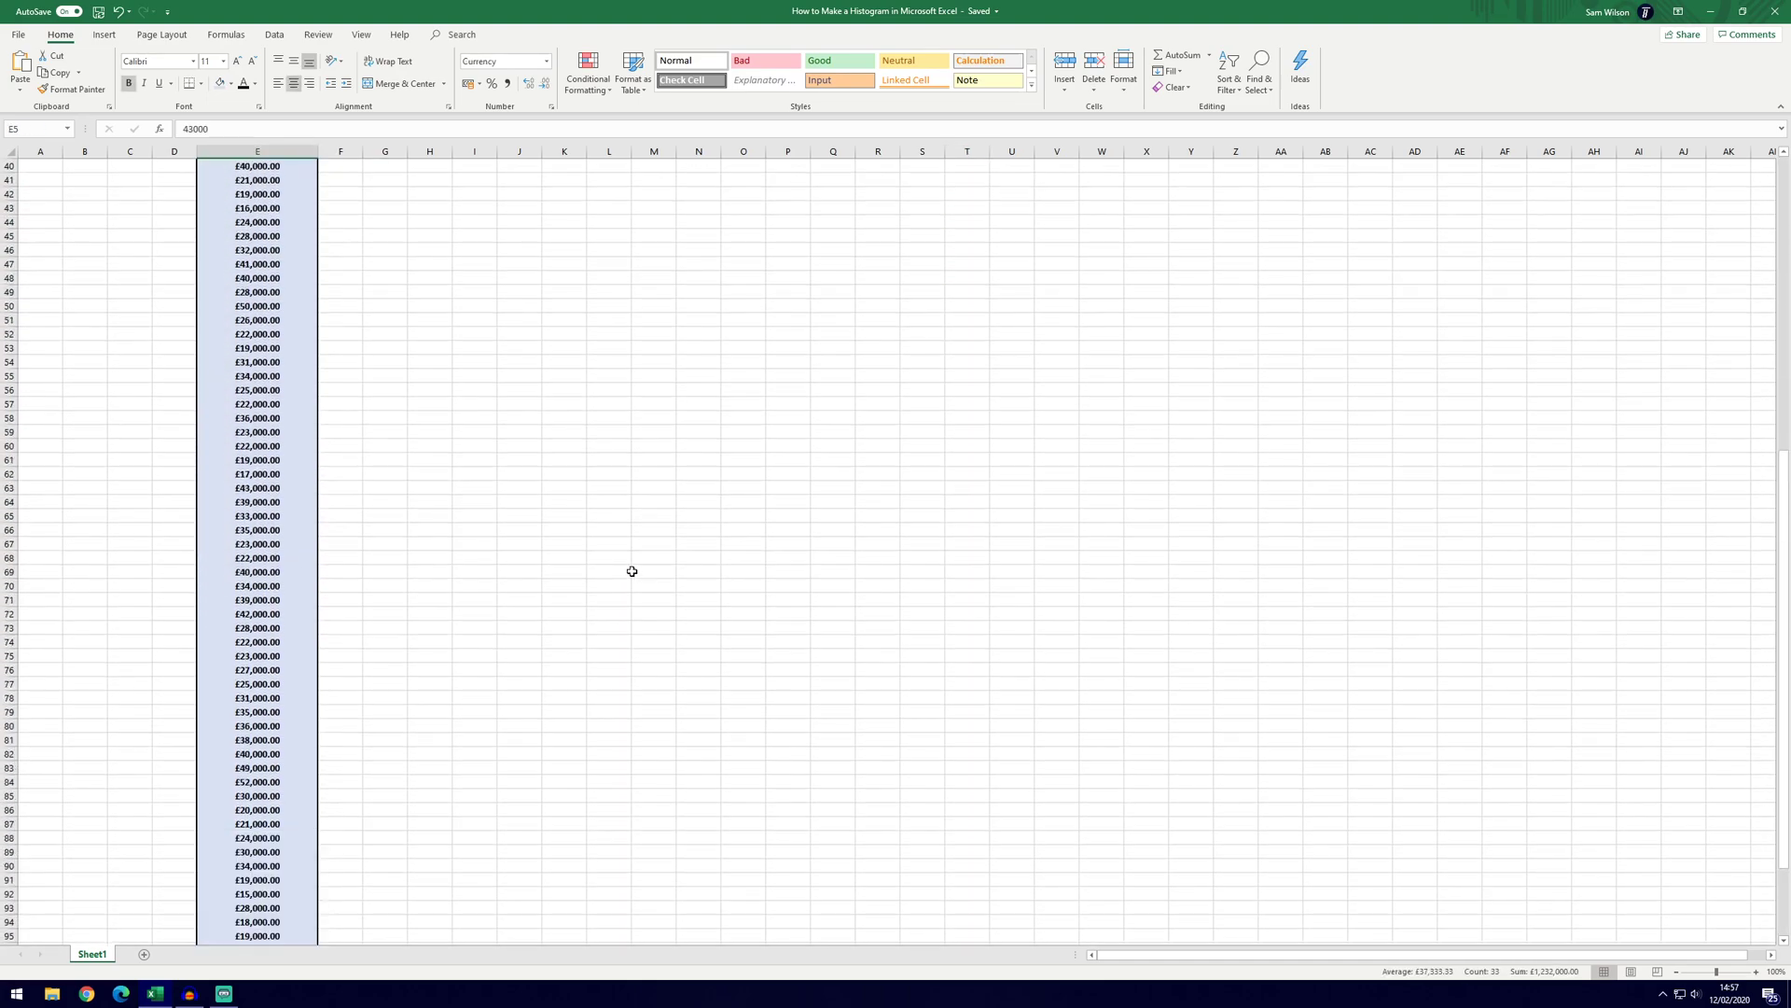
scroll(621, 560, up, 13)
click(608, 549)
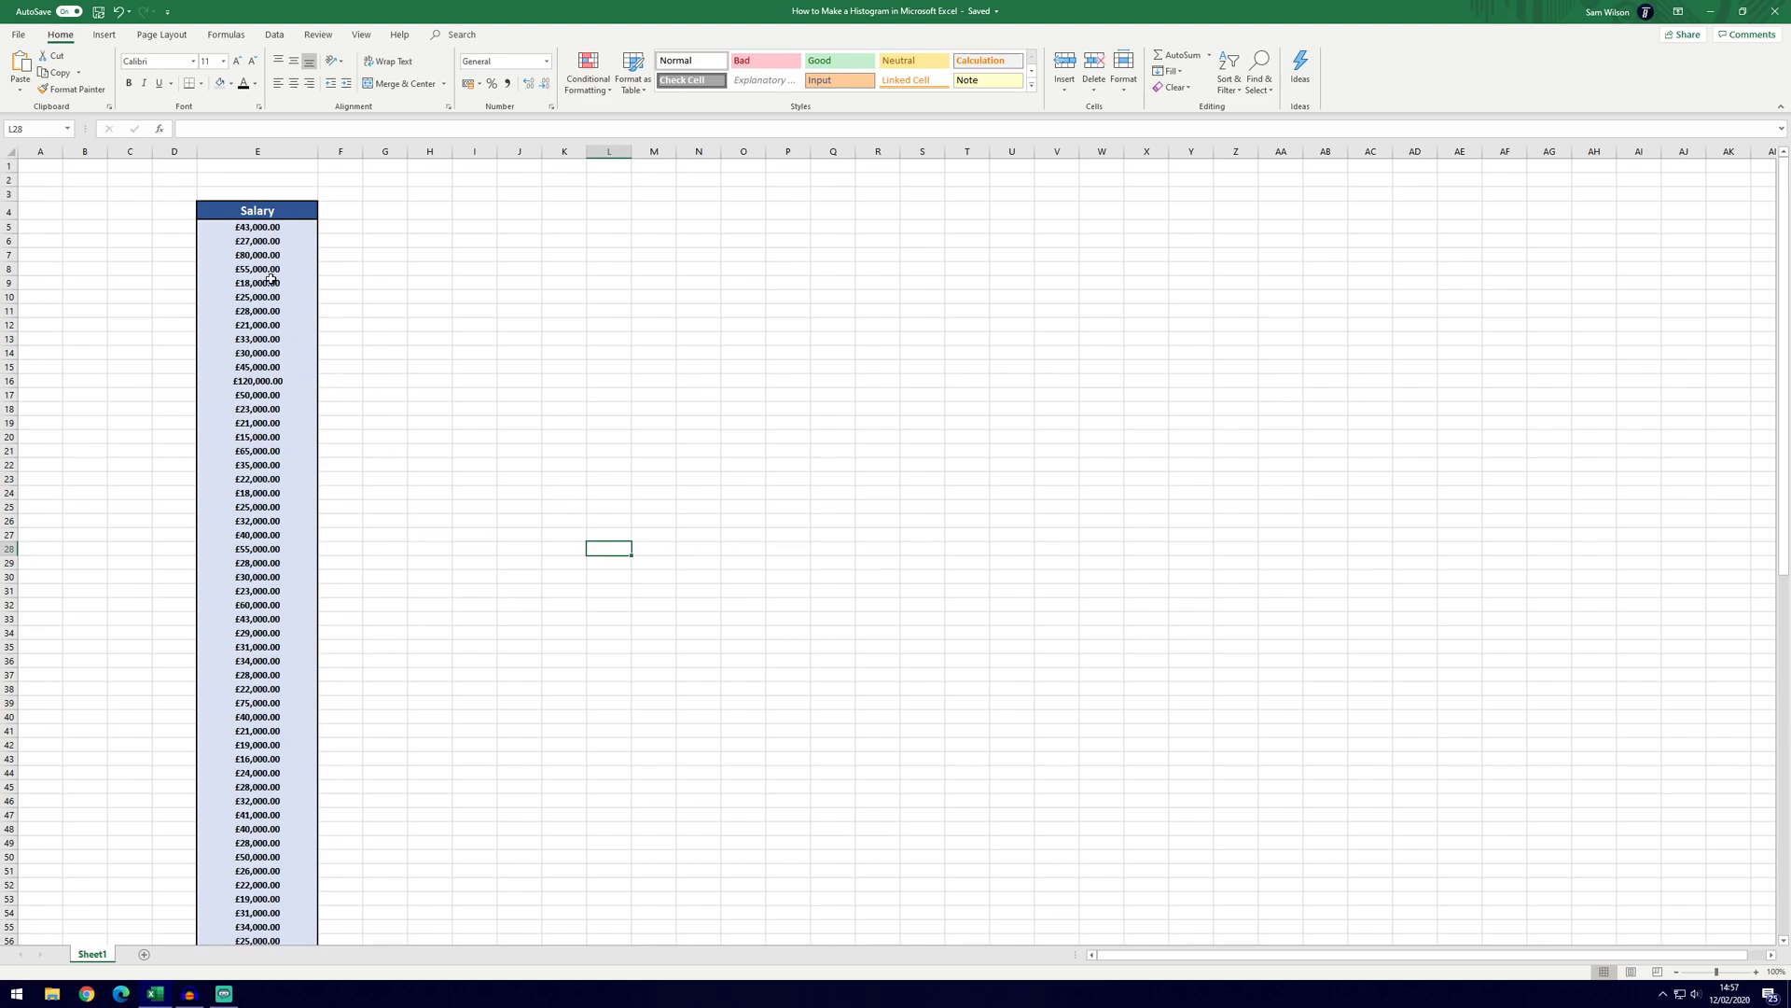
key(Up)
key(Up)
key(Up)
key(Up)
key(Up)
key(Up)
key(Up)
key(Up)
key(Up)
key(Up)
key(Up)
key(Up)
key(Up)
Step: Insert an empty Histogram chart from the Insert tab's Statistic Chart list
click(104, 35)
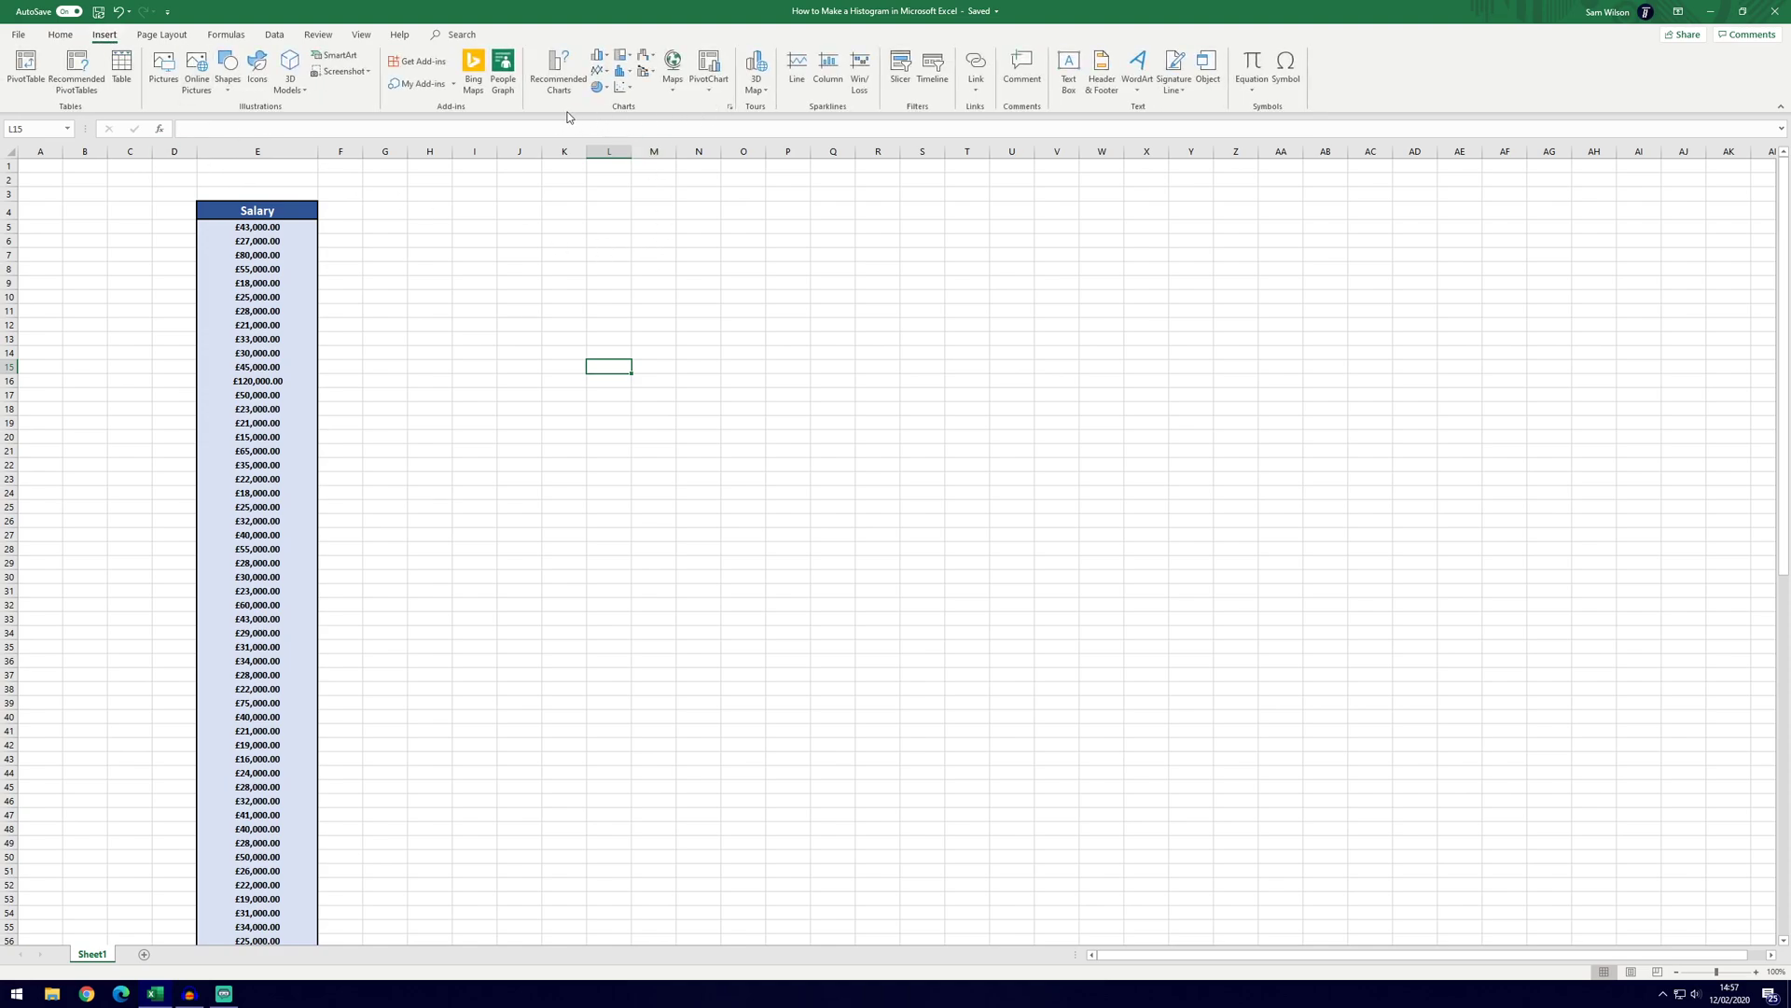
click(627, 75)
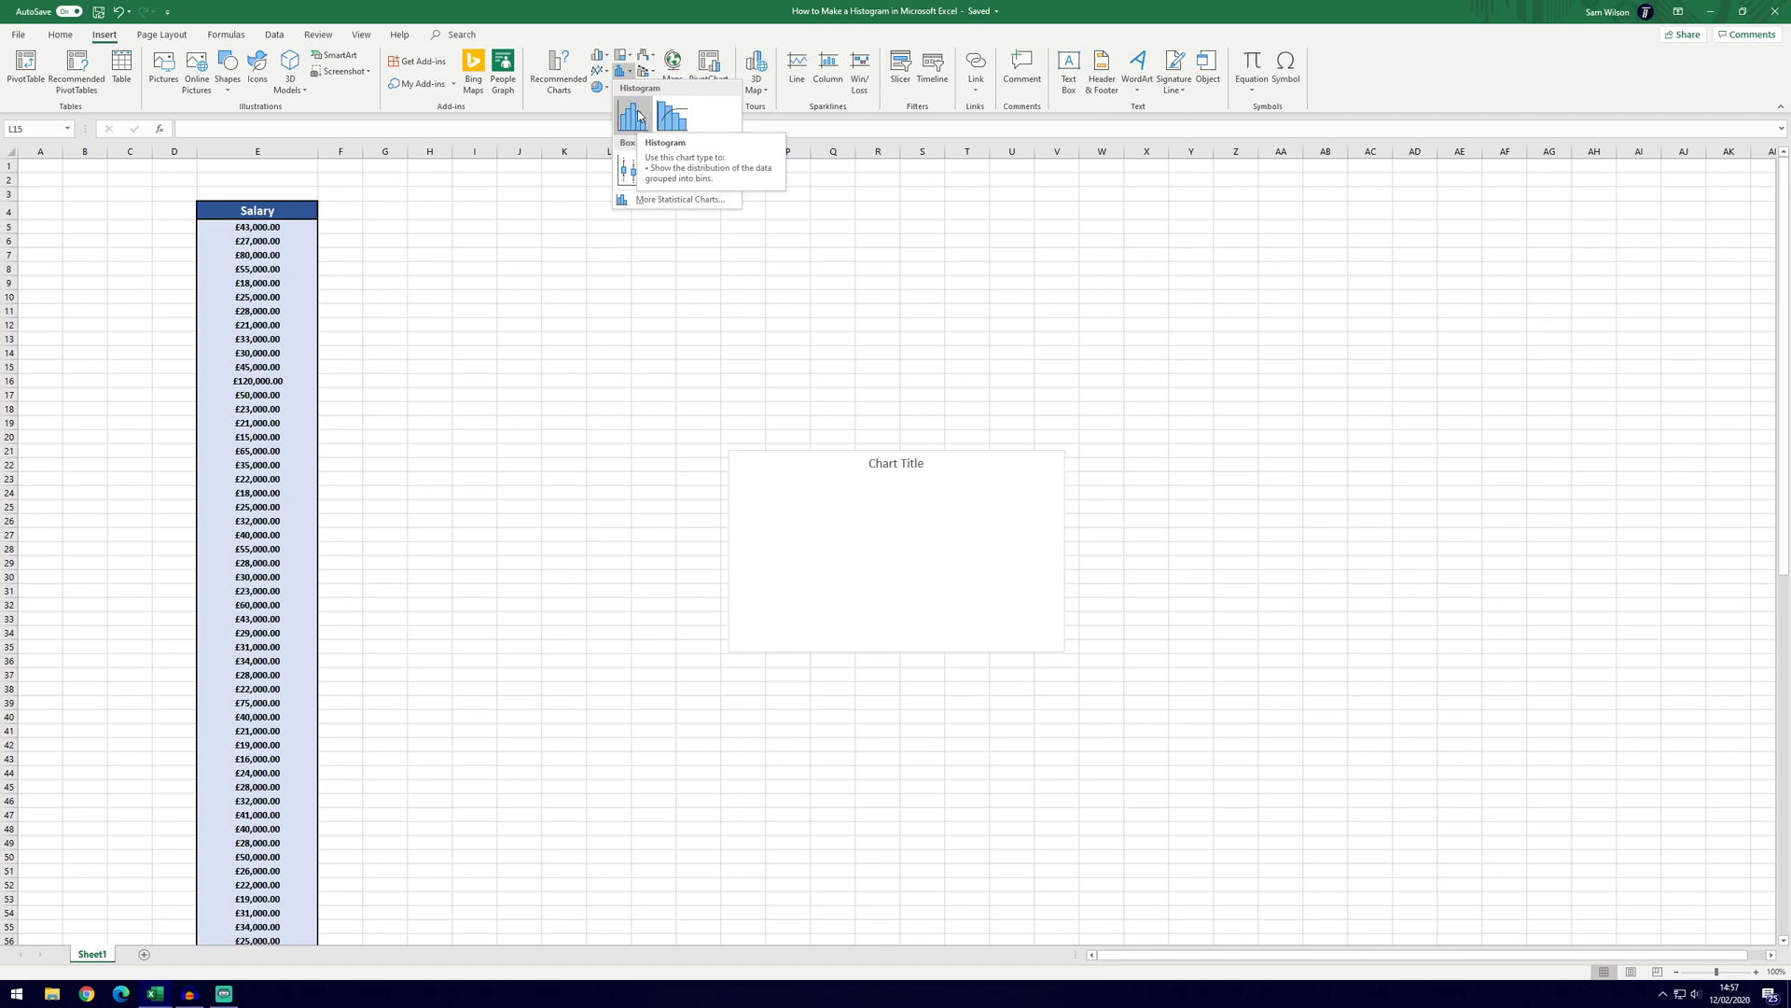
click(639, 121)
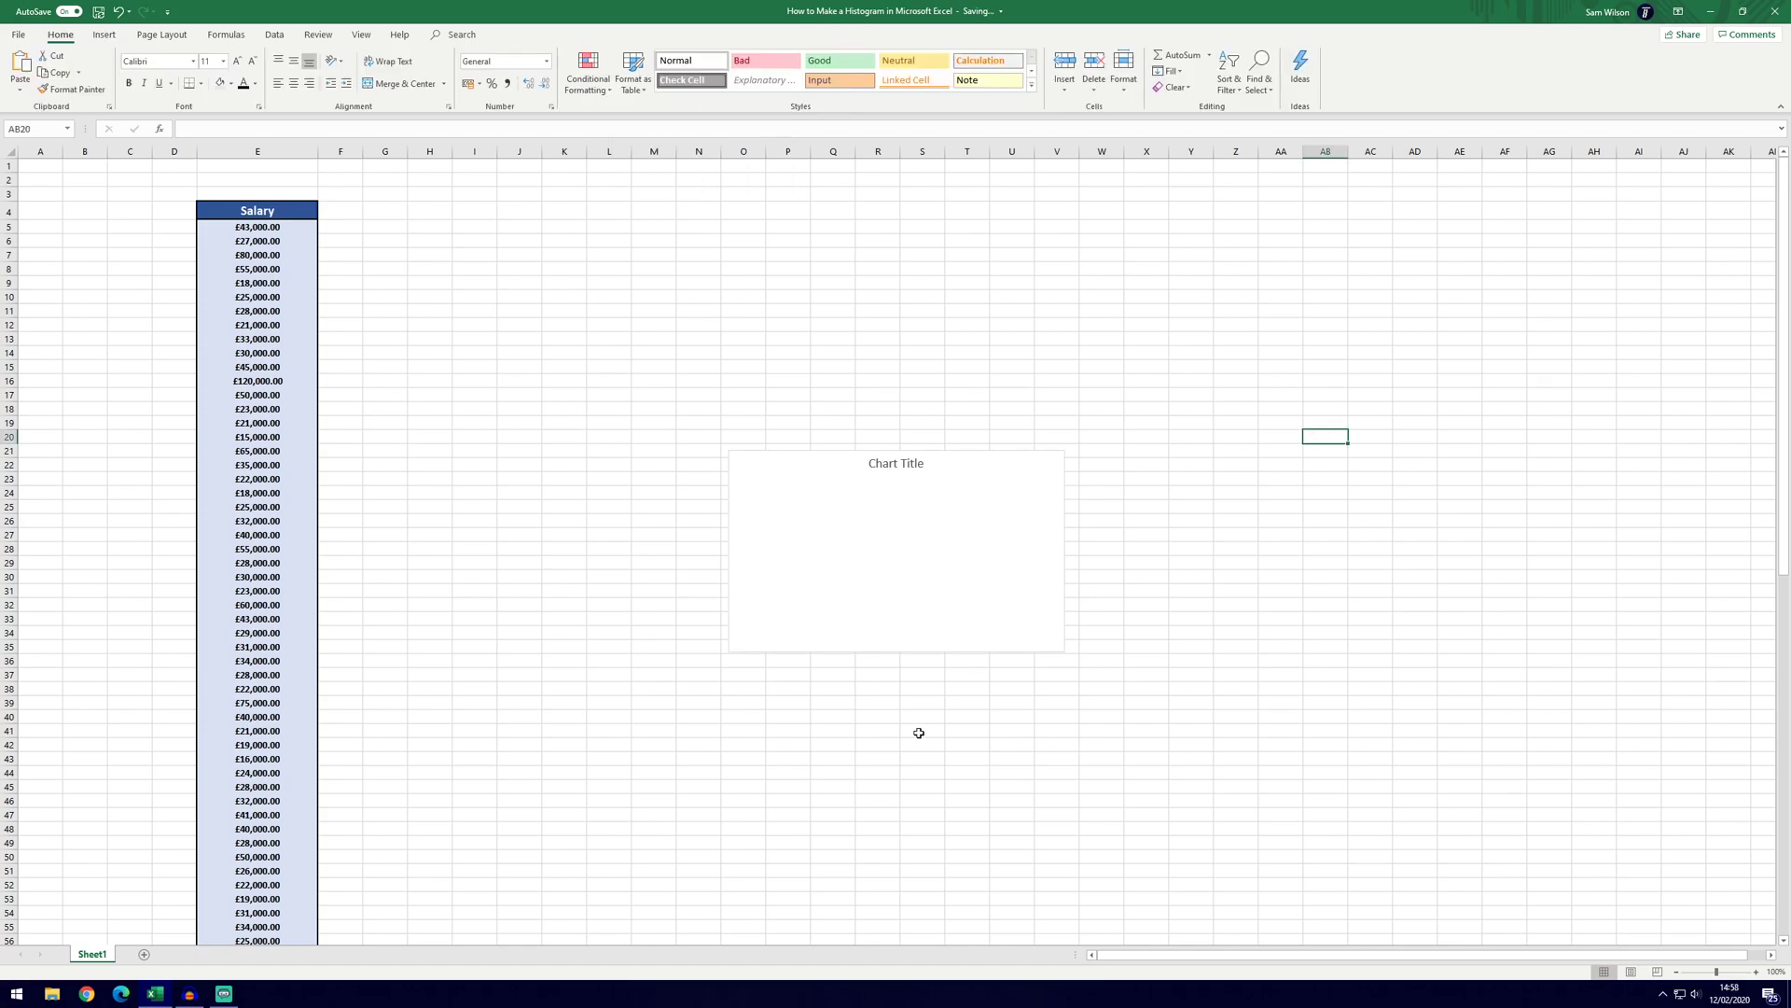
click(1147, 423)
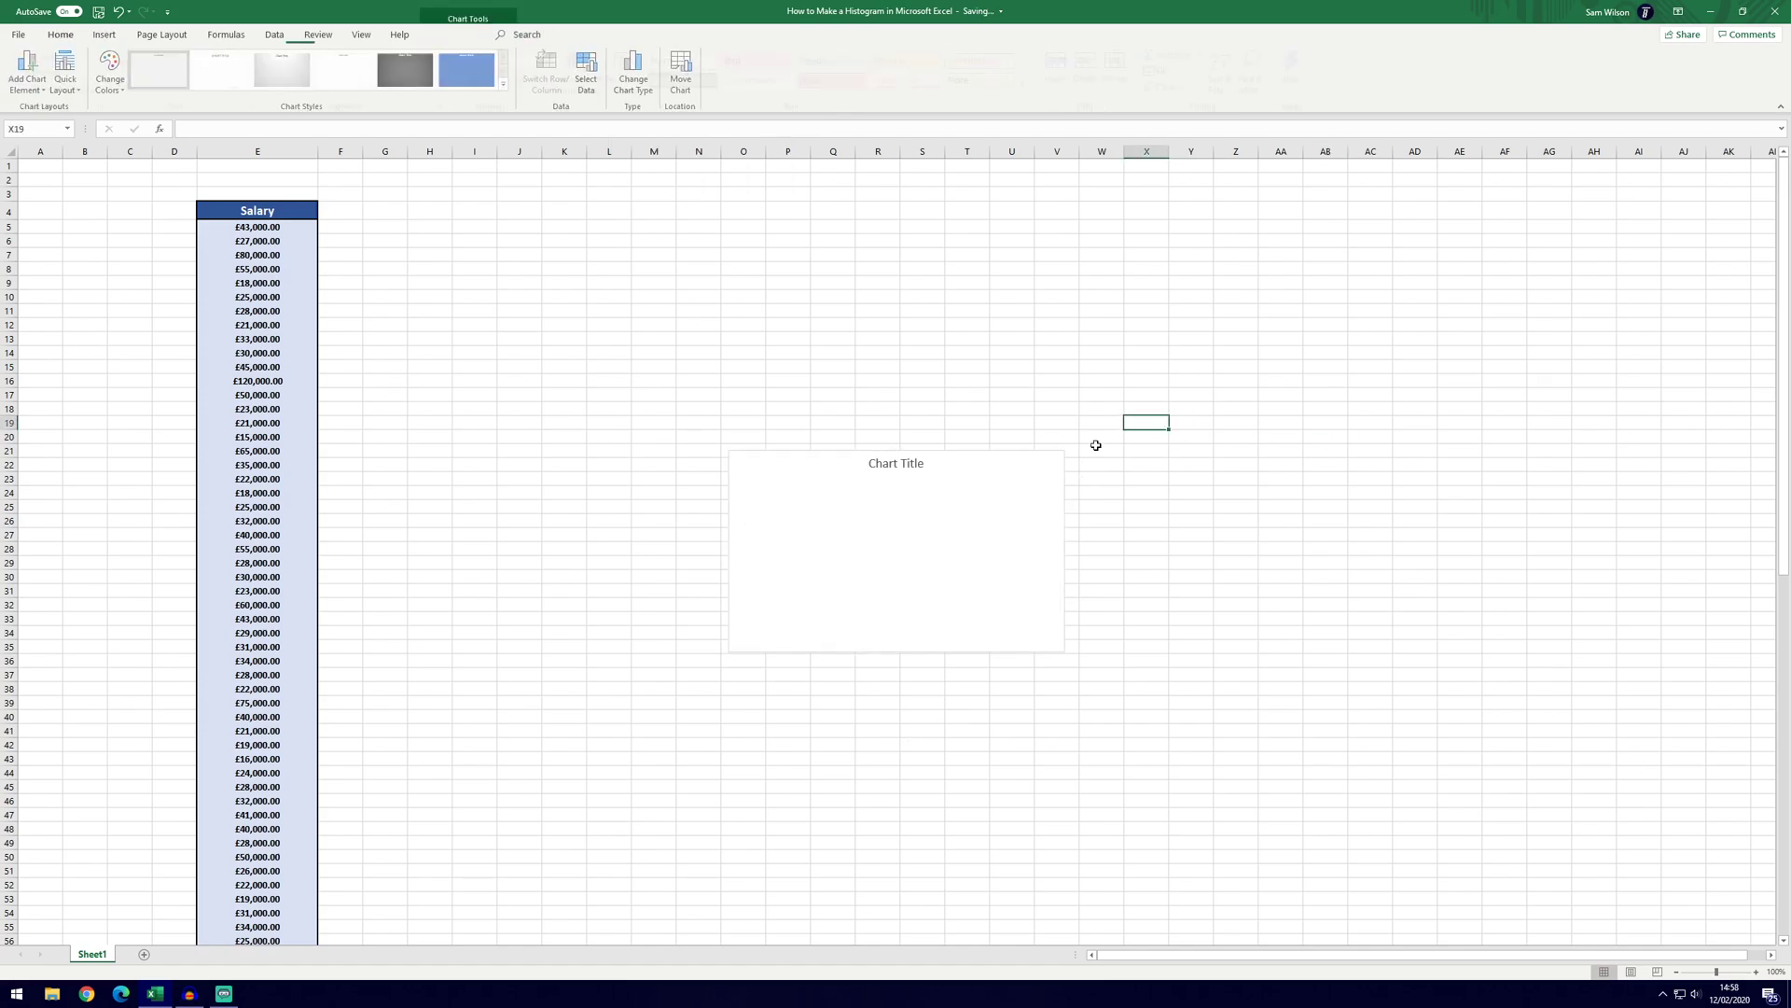
Step: Set the histogram's data source to the Salary column, E4:E104, so its bars appear
click(976, 465)
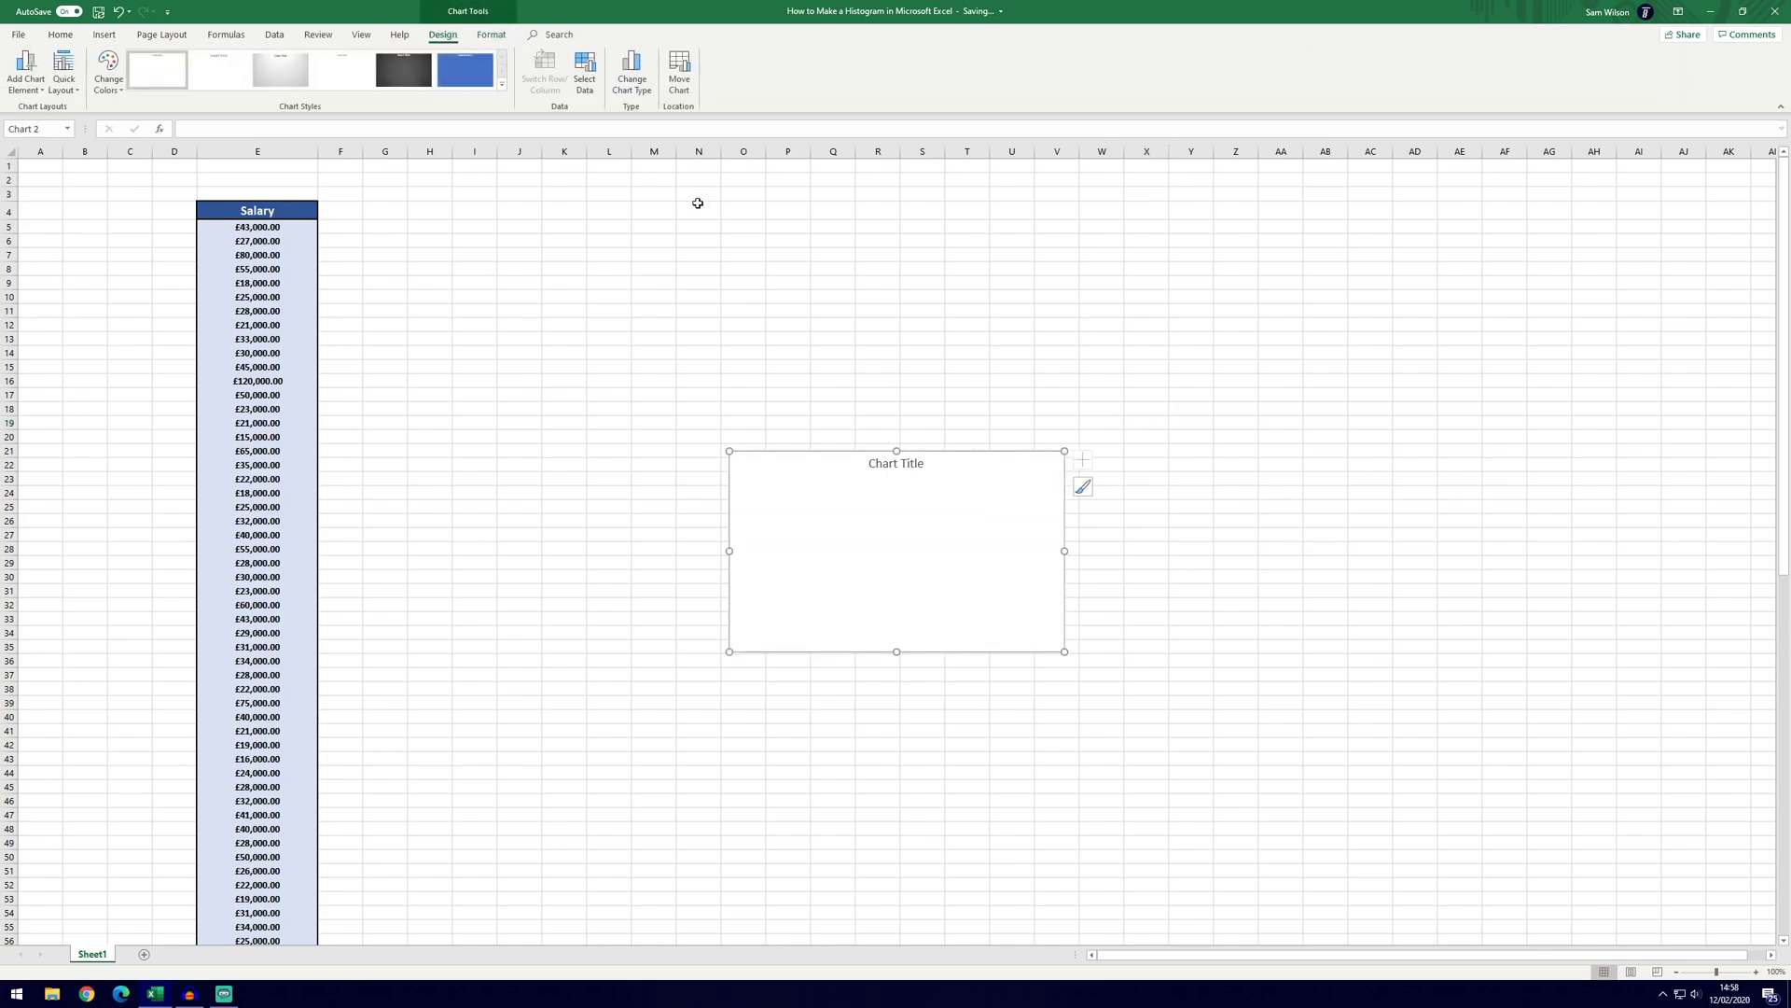
click(586, 73)
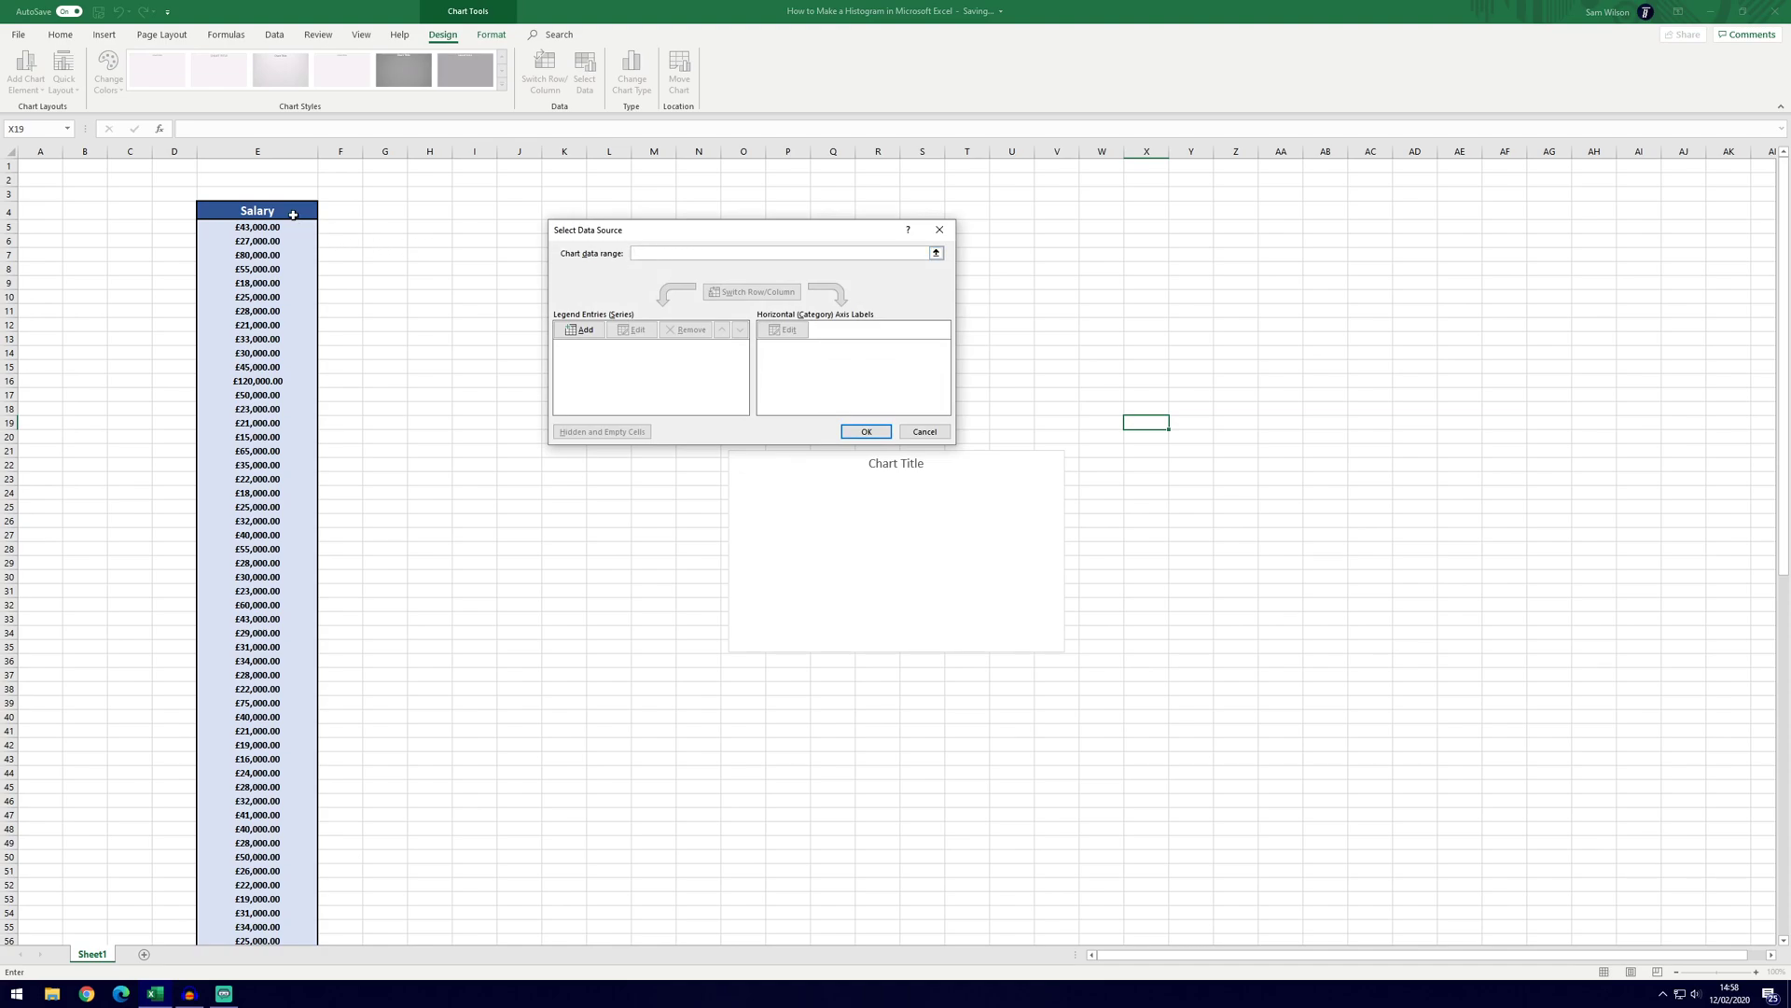
drag(293, 214, 261, 931)
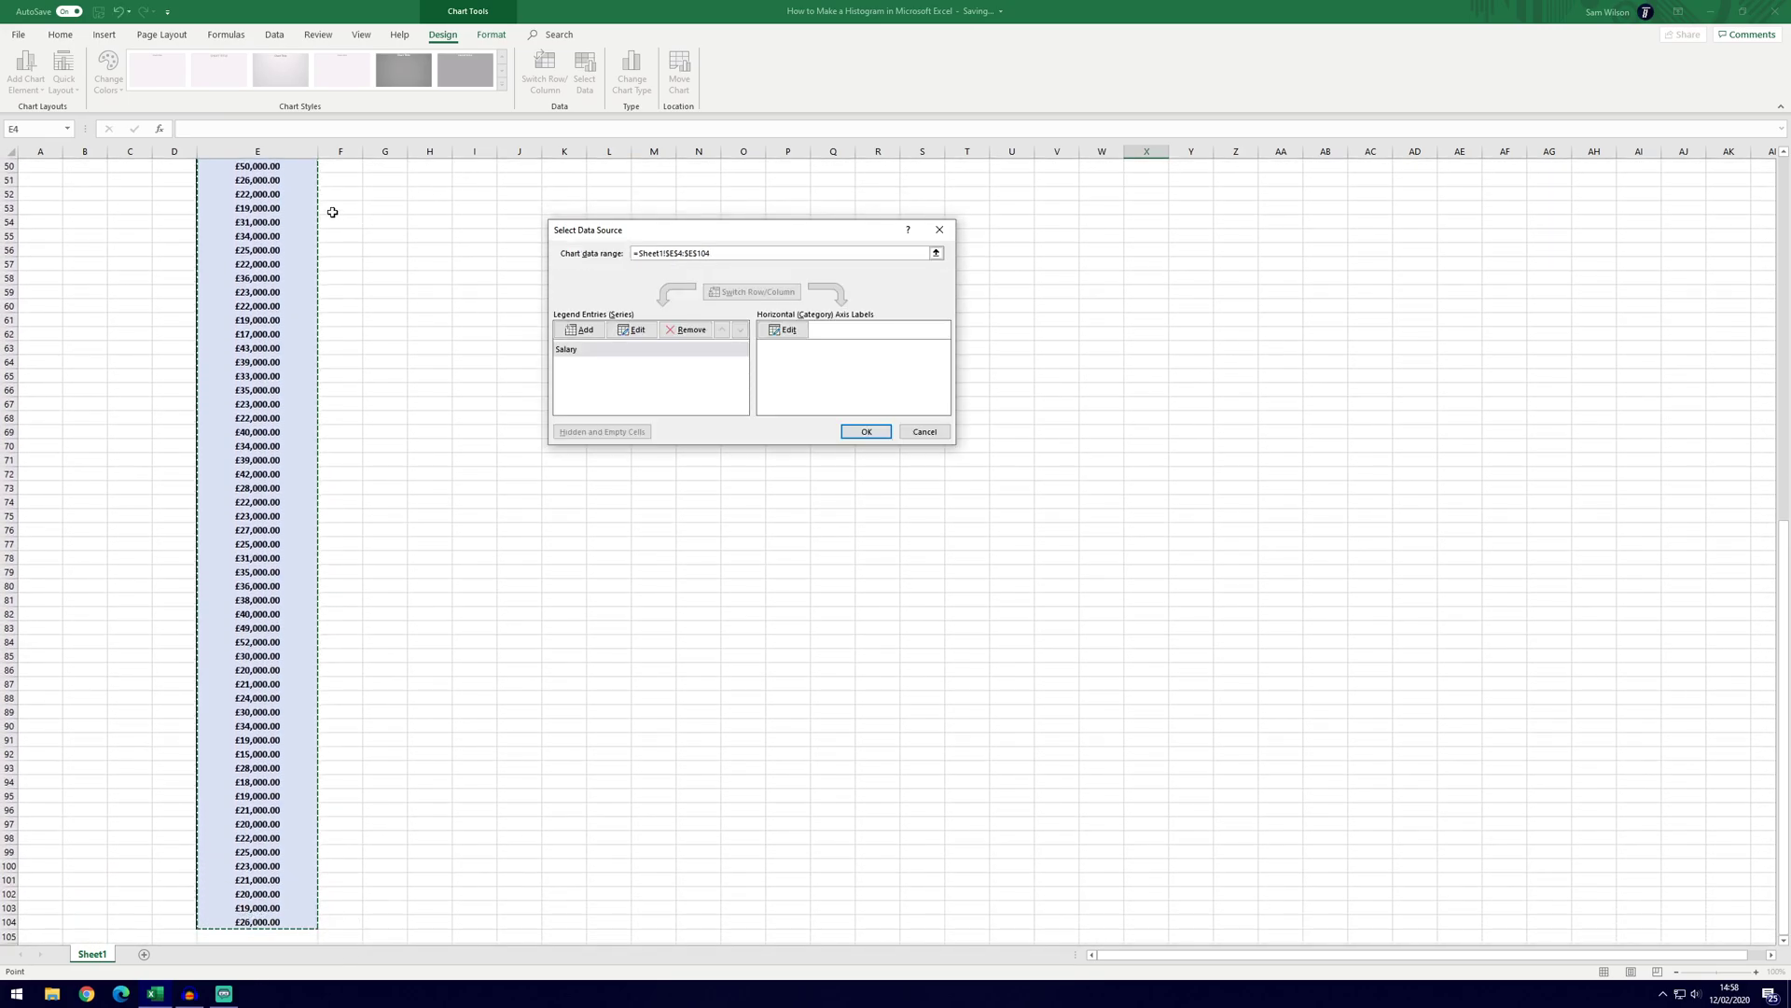
scroll(495, 266, up, 15)
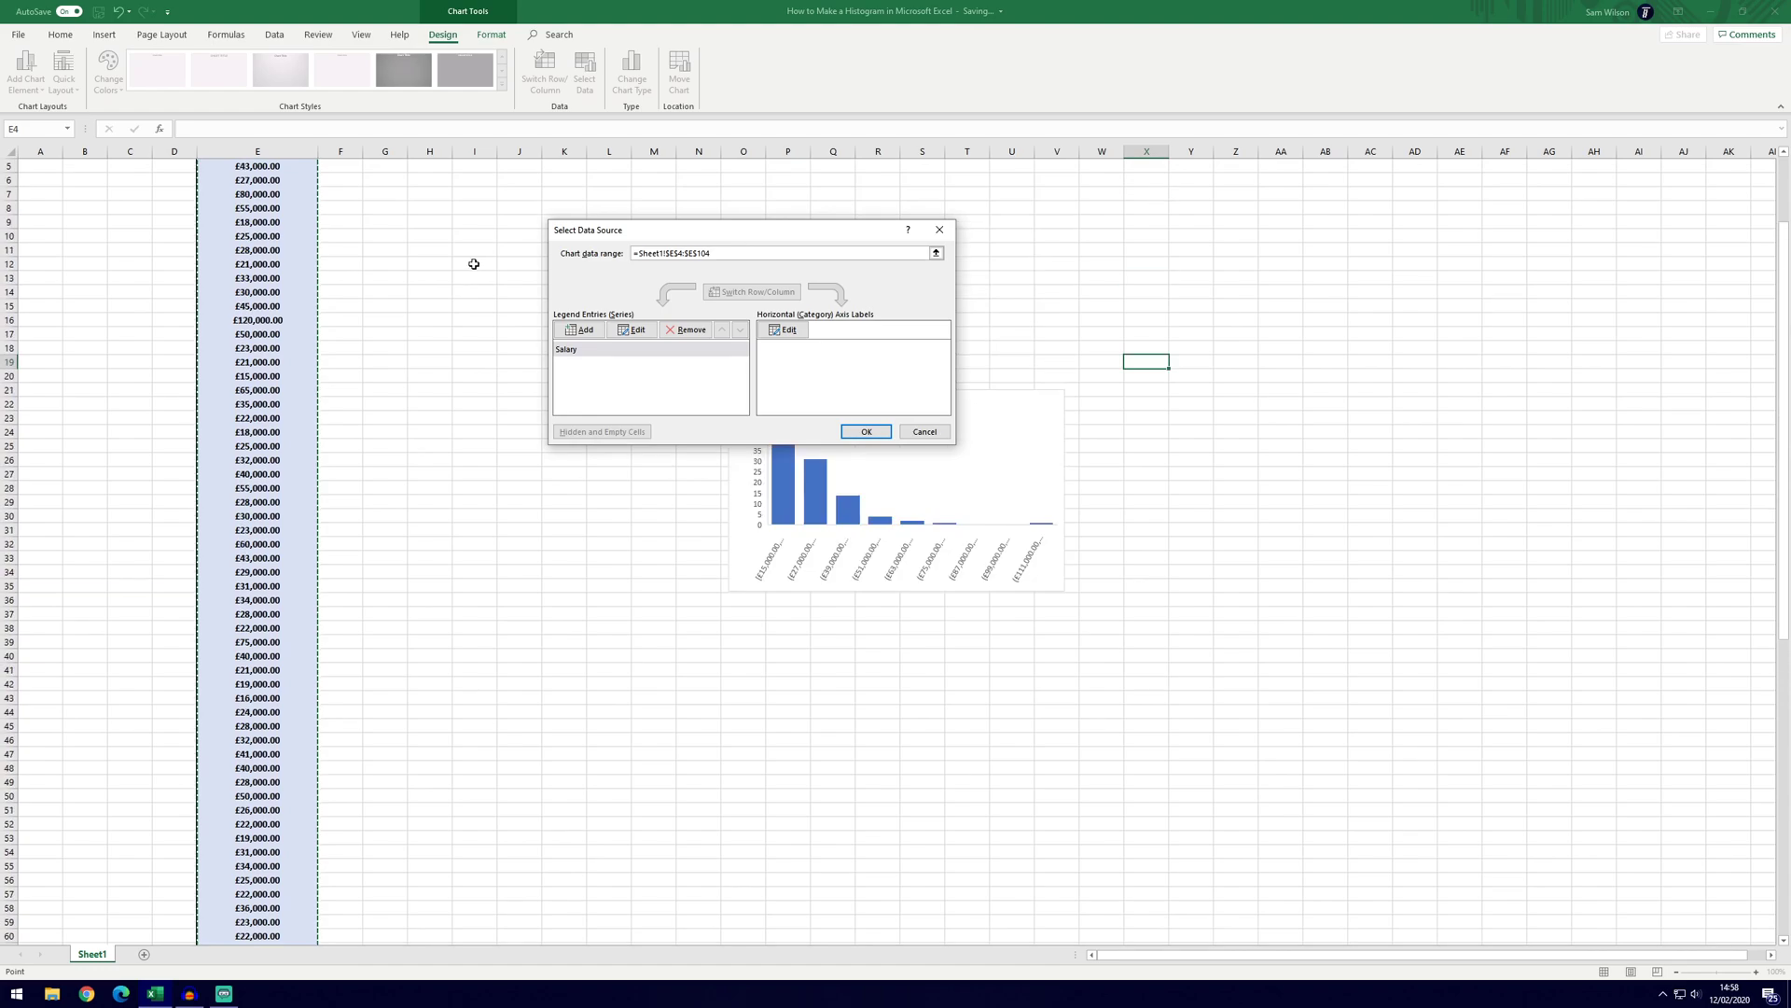
scroll(474, 264, up, 2)
click(866, 431)
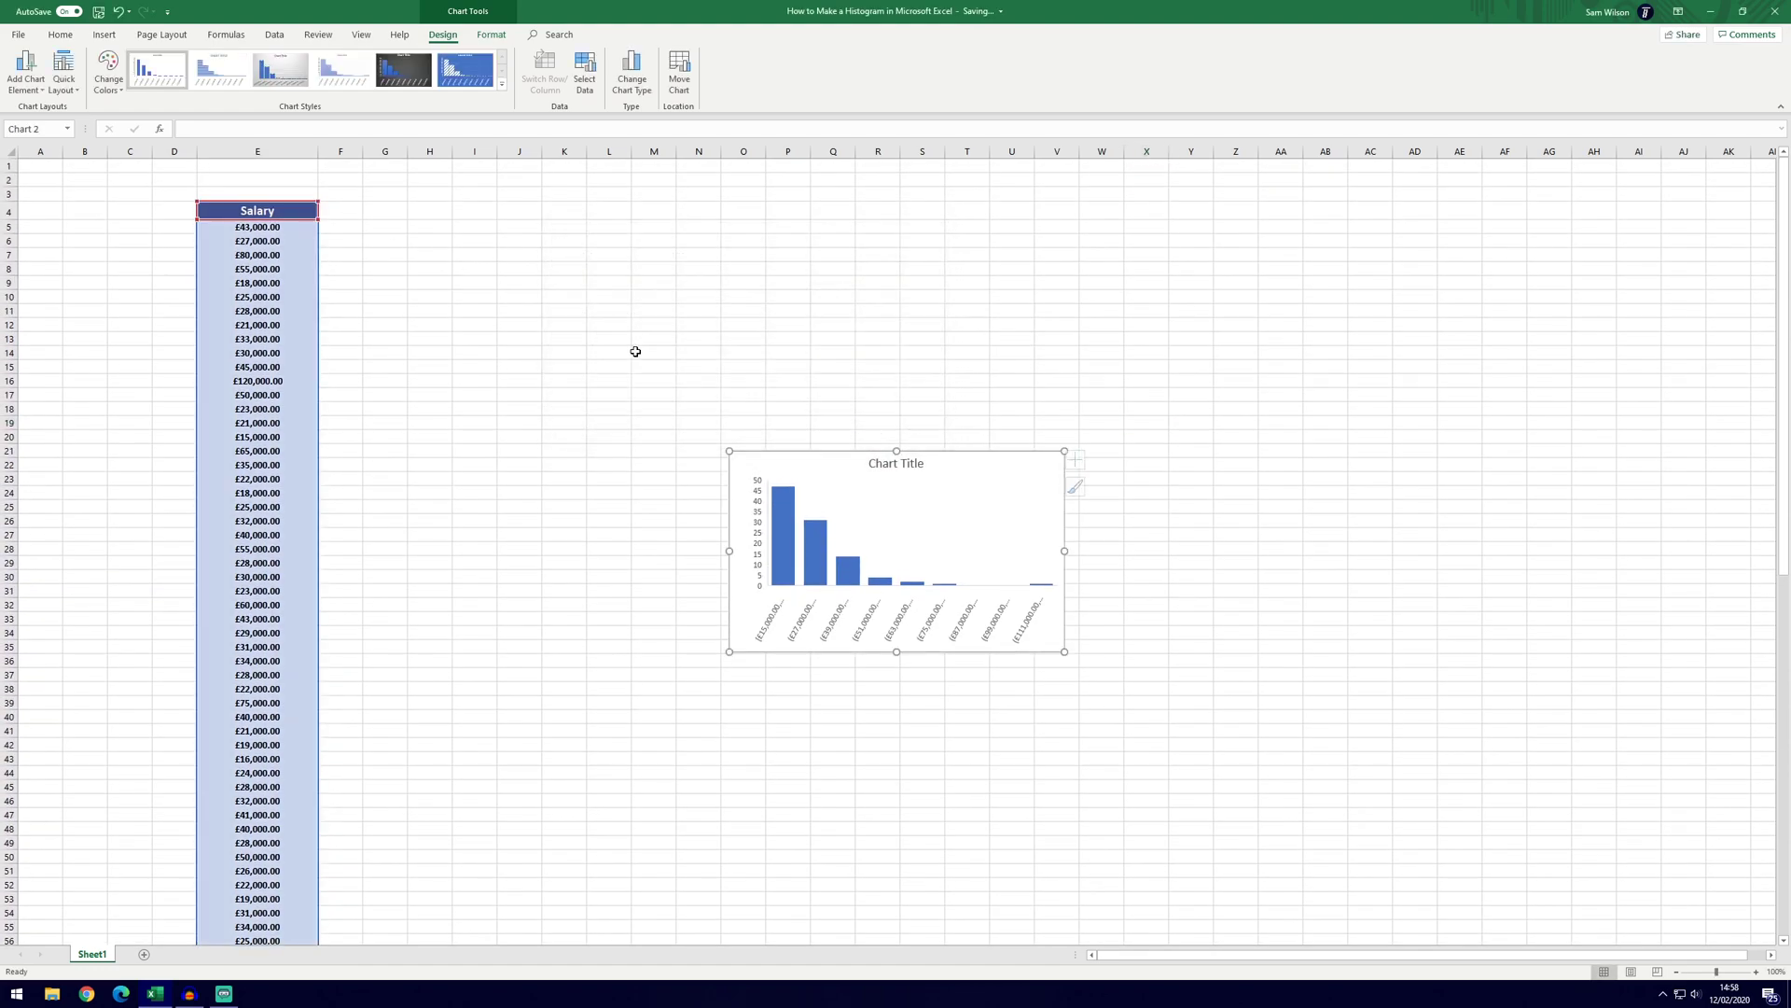
click(1239, 438)
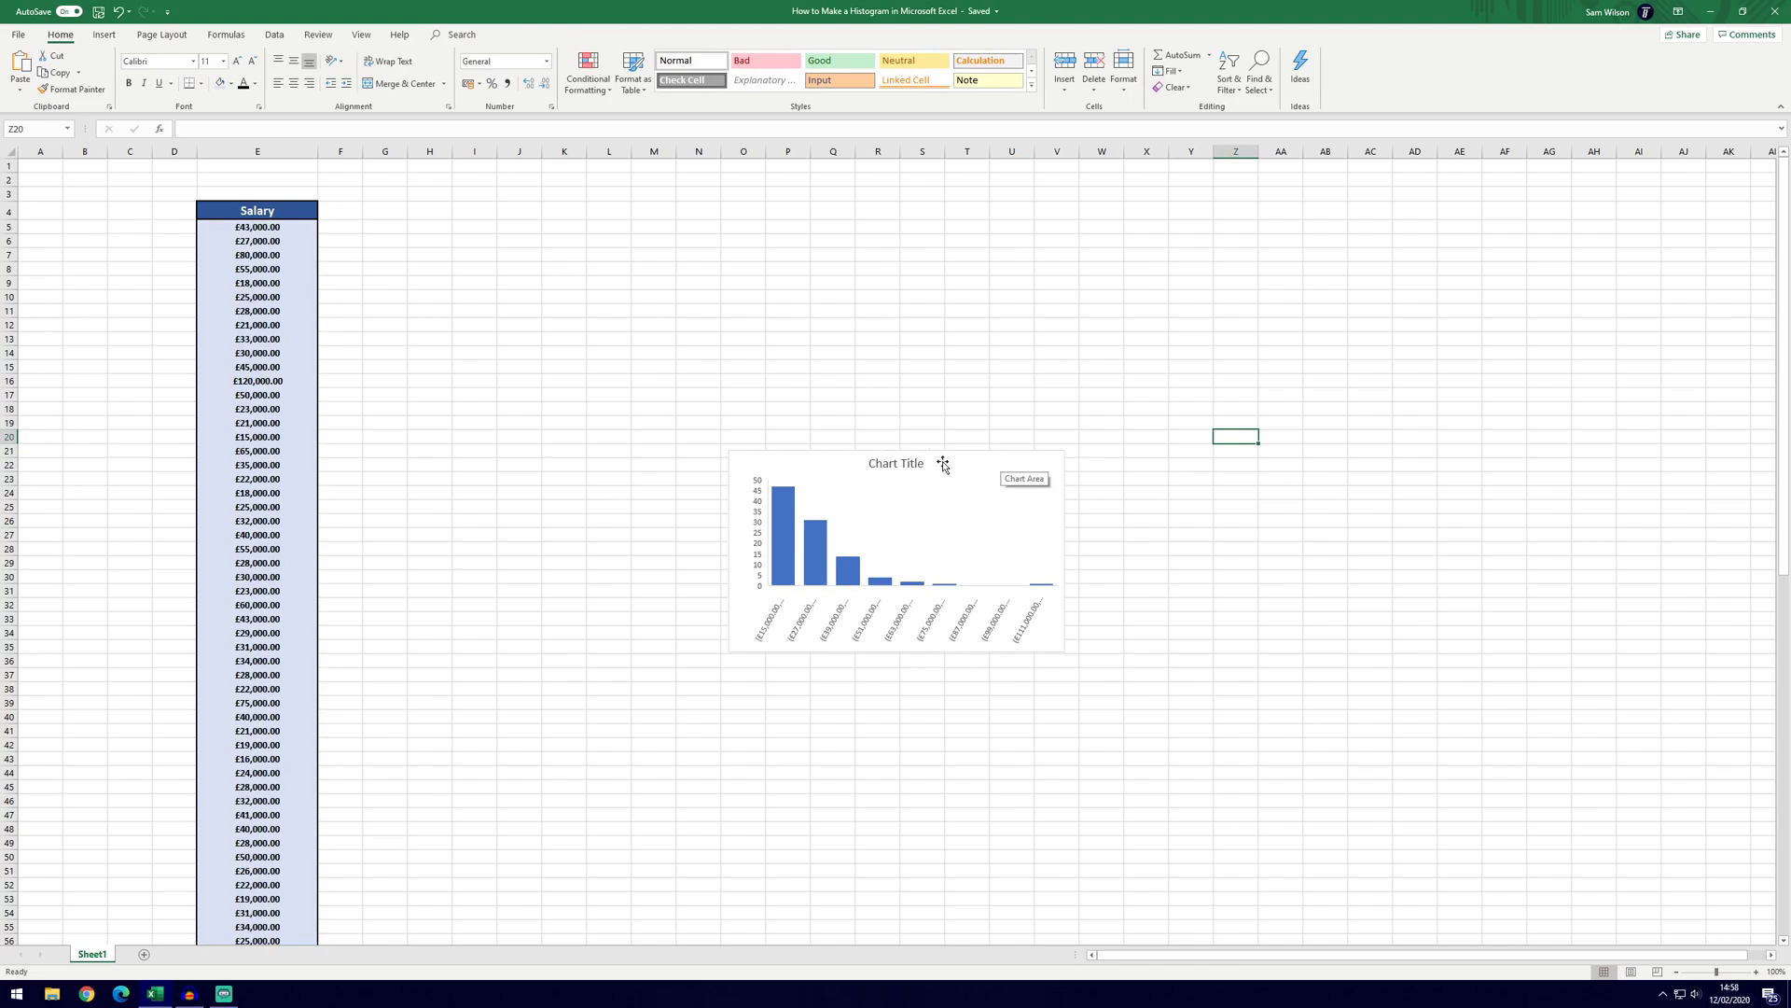
Step: Retitle the selected histogram 'Salary' and drag a corner to enlarge it
click(912, 464)
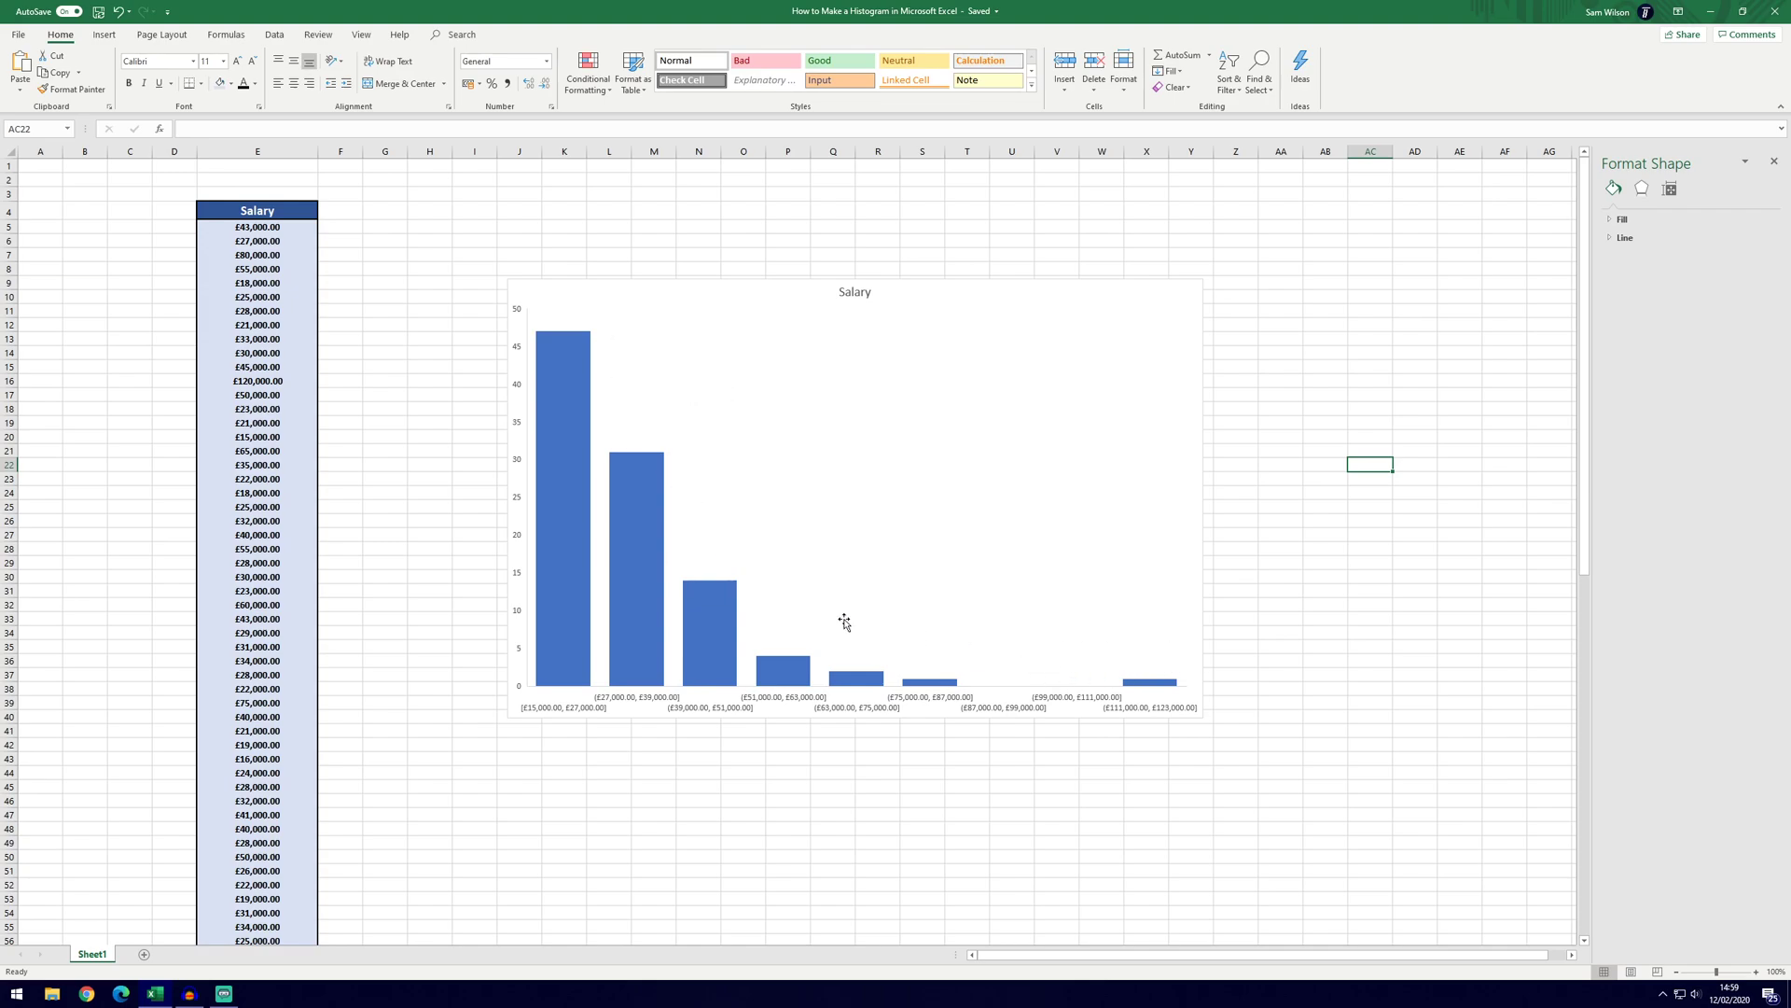
mouse_move(573, 665)
mouse_move(579, 359)
Step: Open Format Axis for the horizontal axis via Add Chart Element > Axes > More Axis Options
click(845, 408)
click(444, 36)
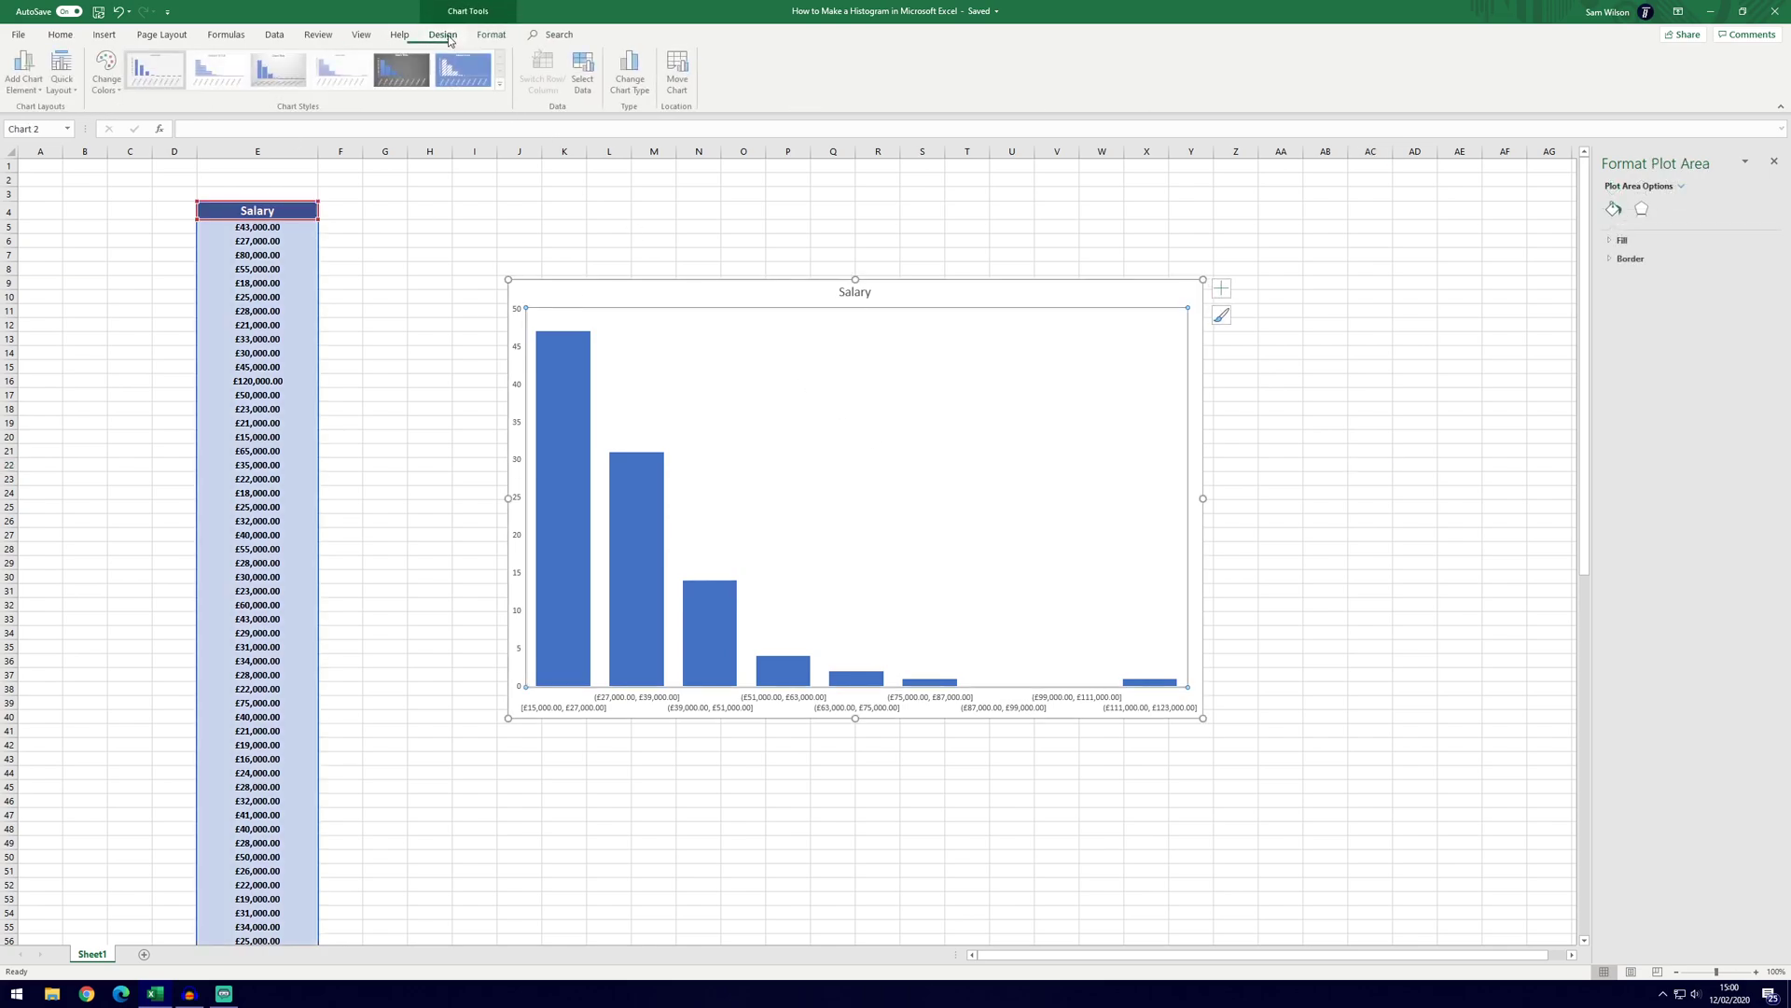
click(25, 79)
mouse_move(78, 112)
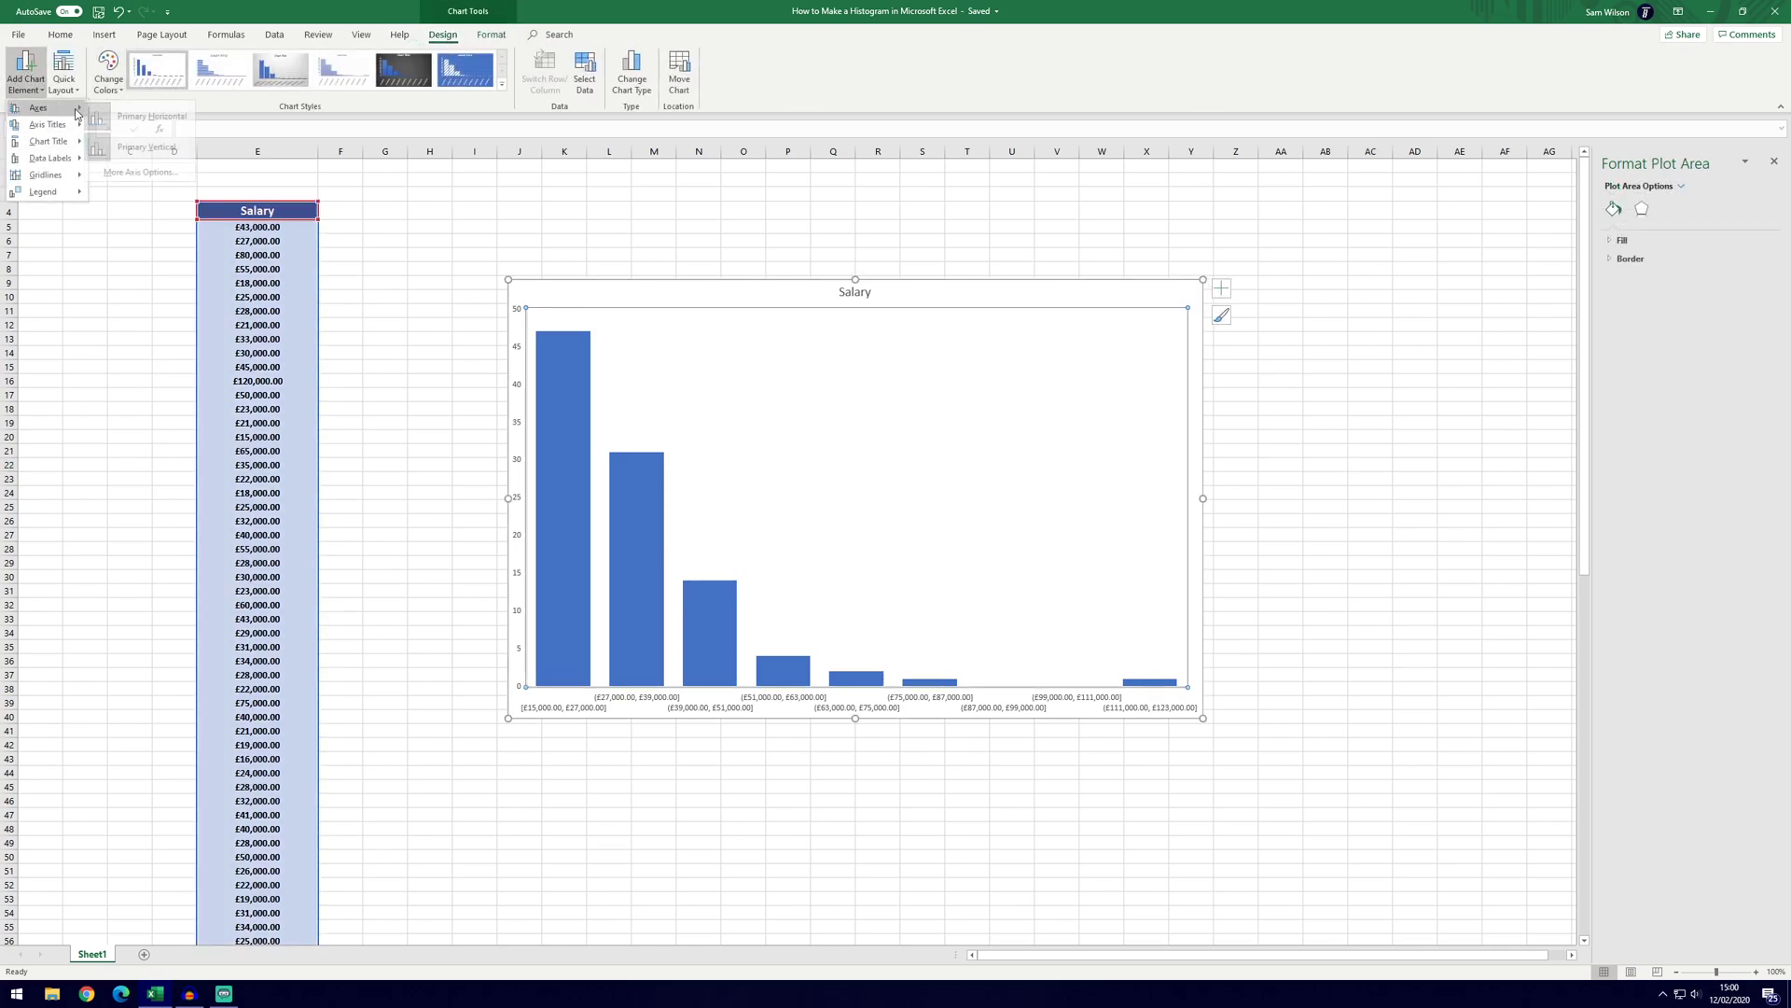
click(147, 171)
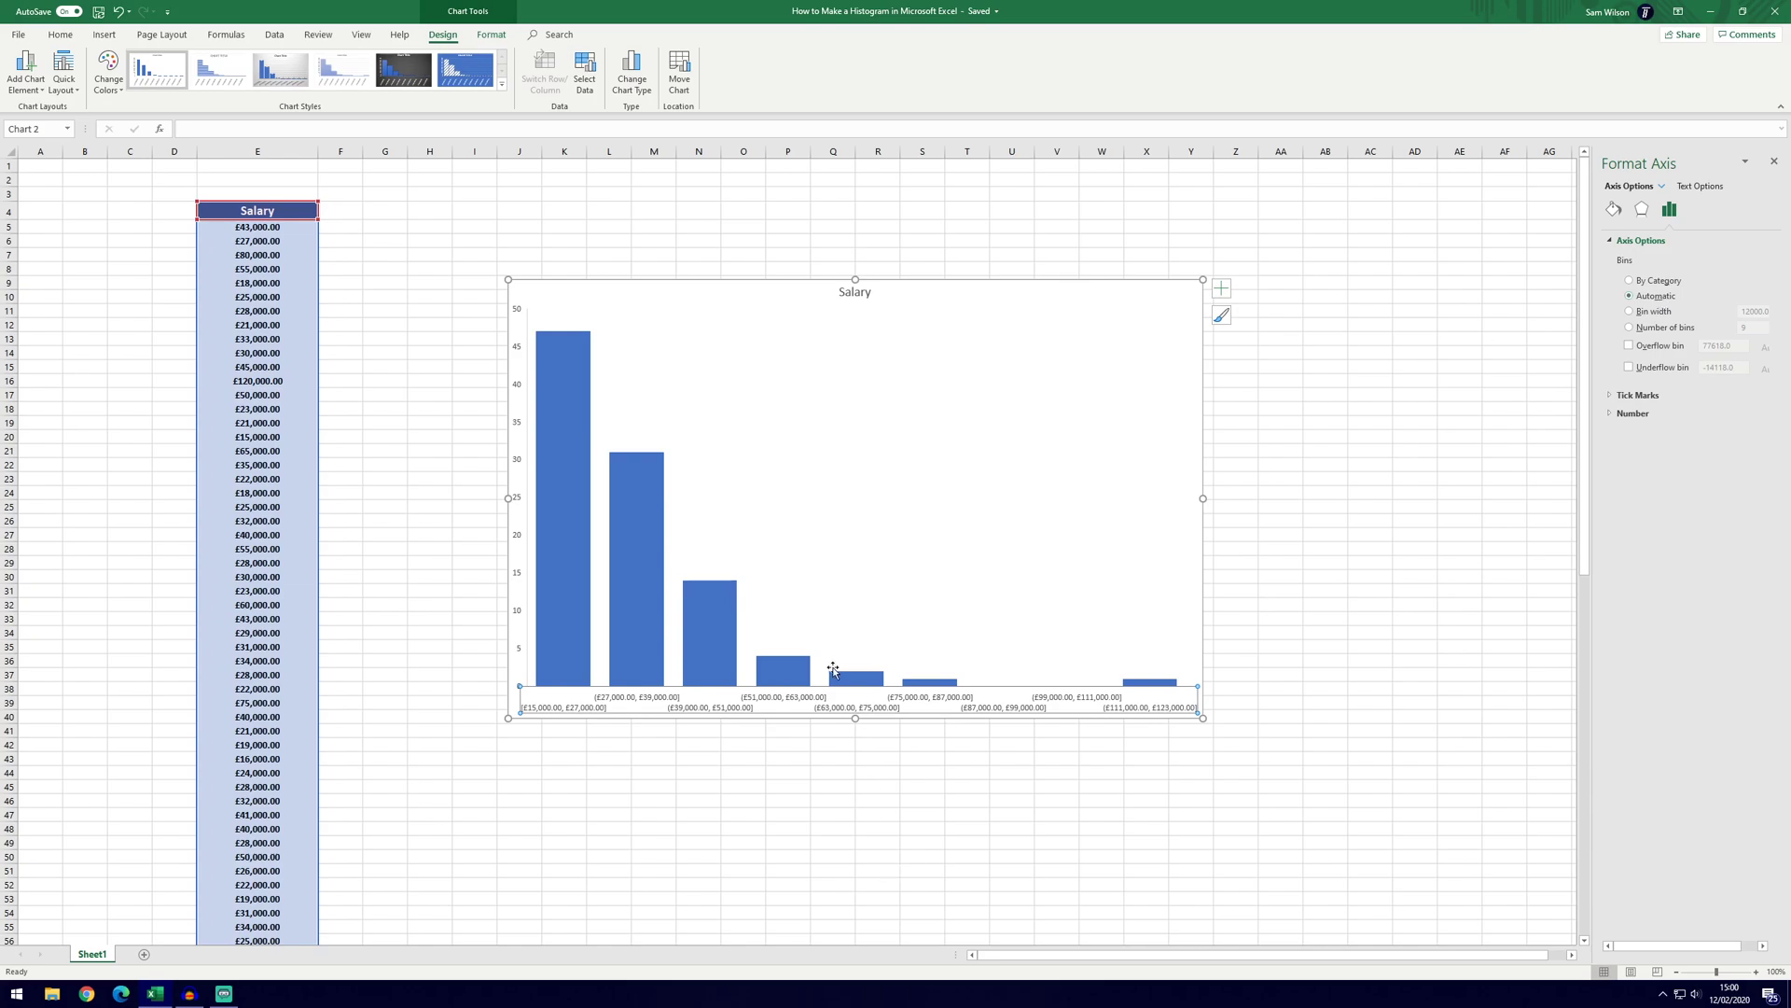
Step: Switch the bins to a fixed Bin width of 5000
click(1655, 317)
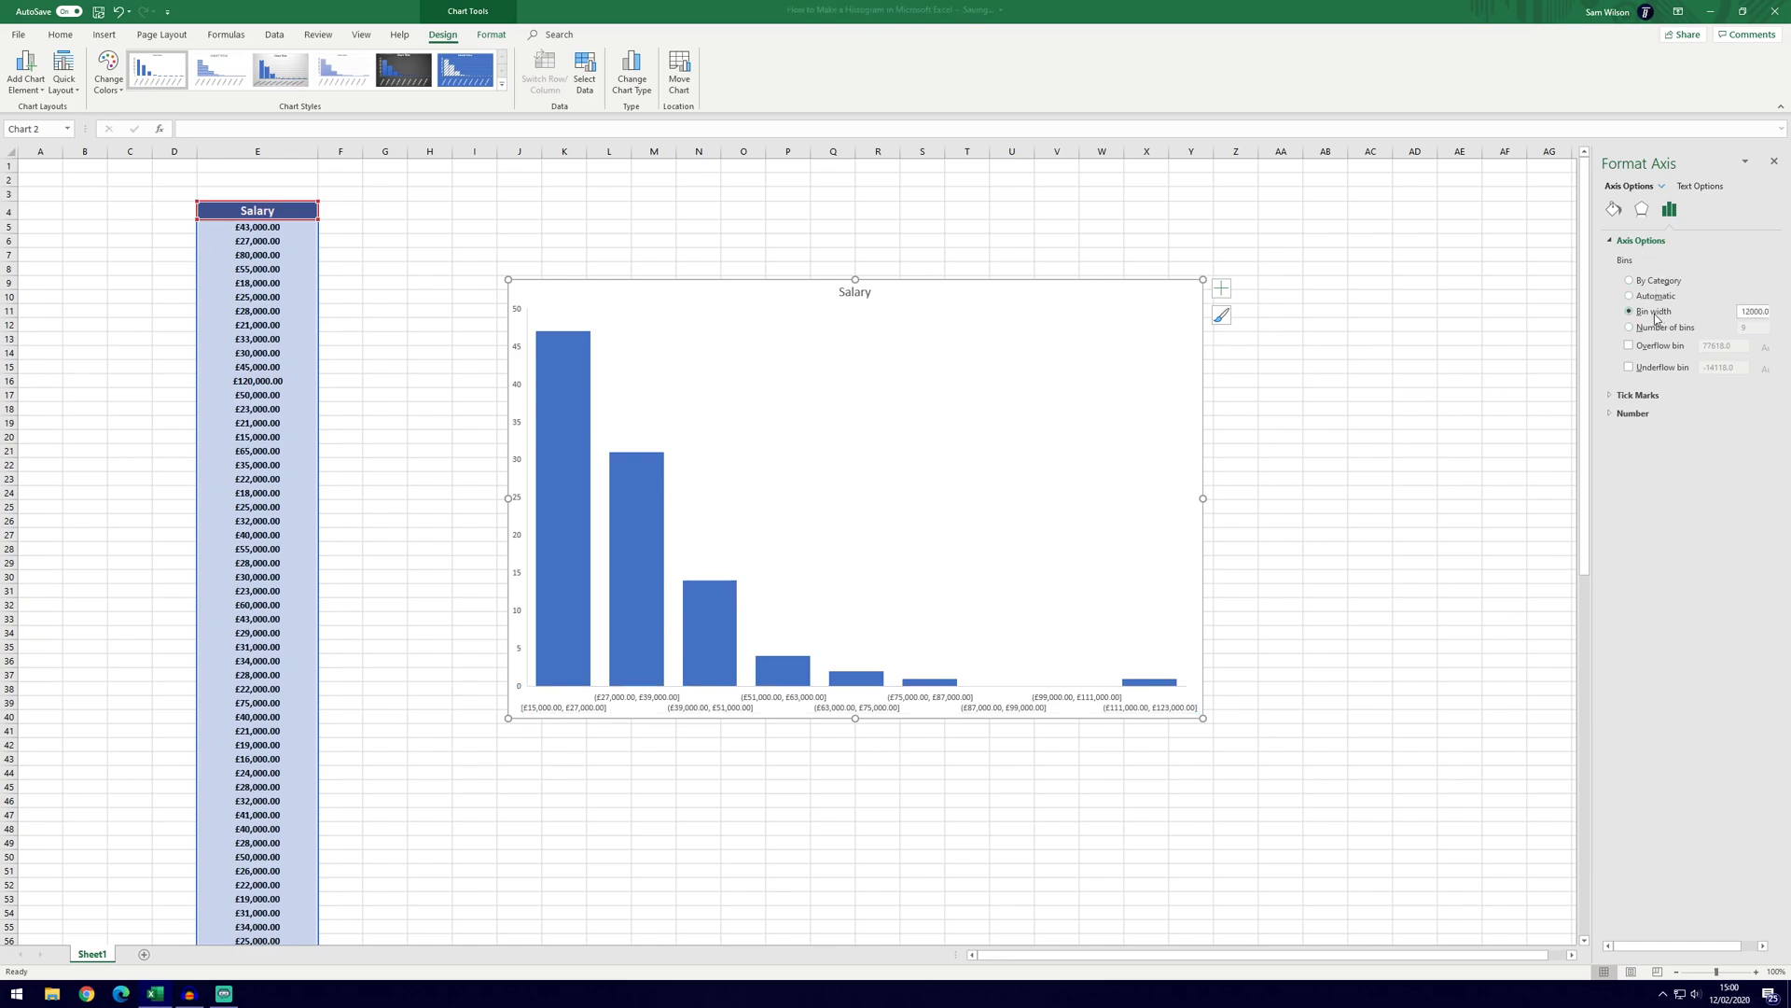
double_click(1746, 311)
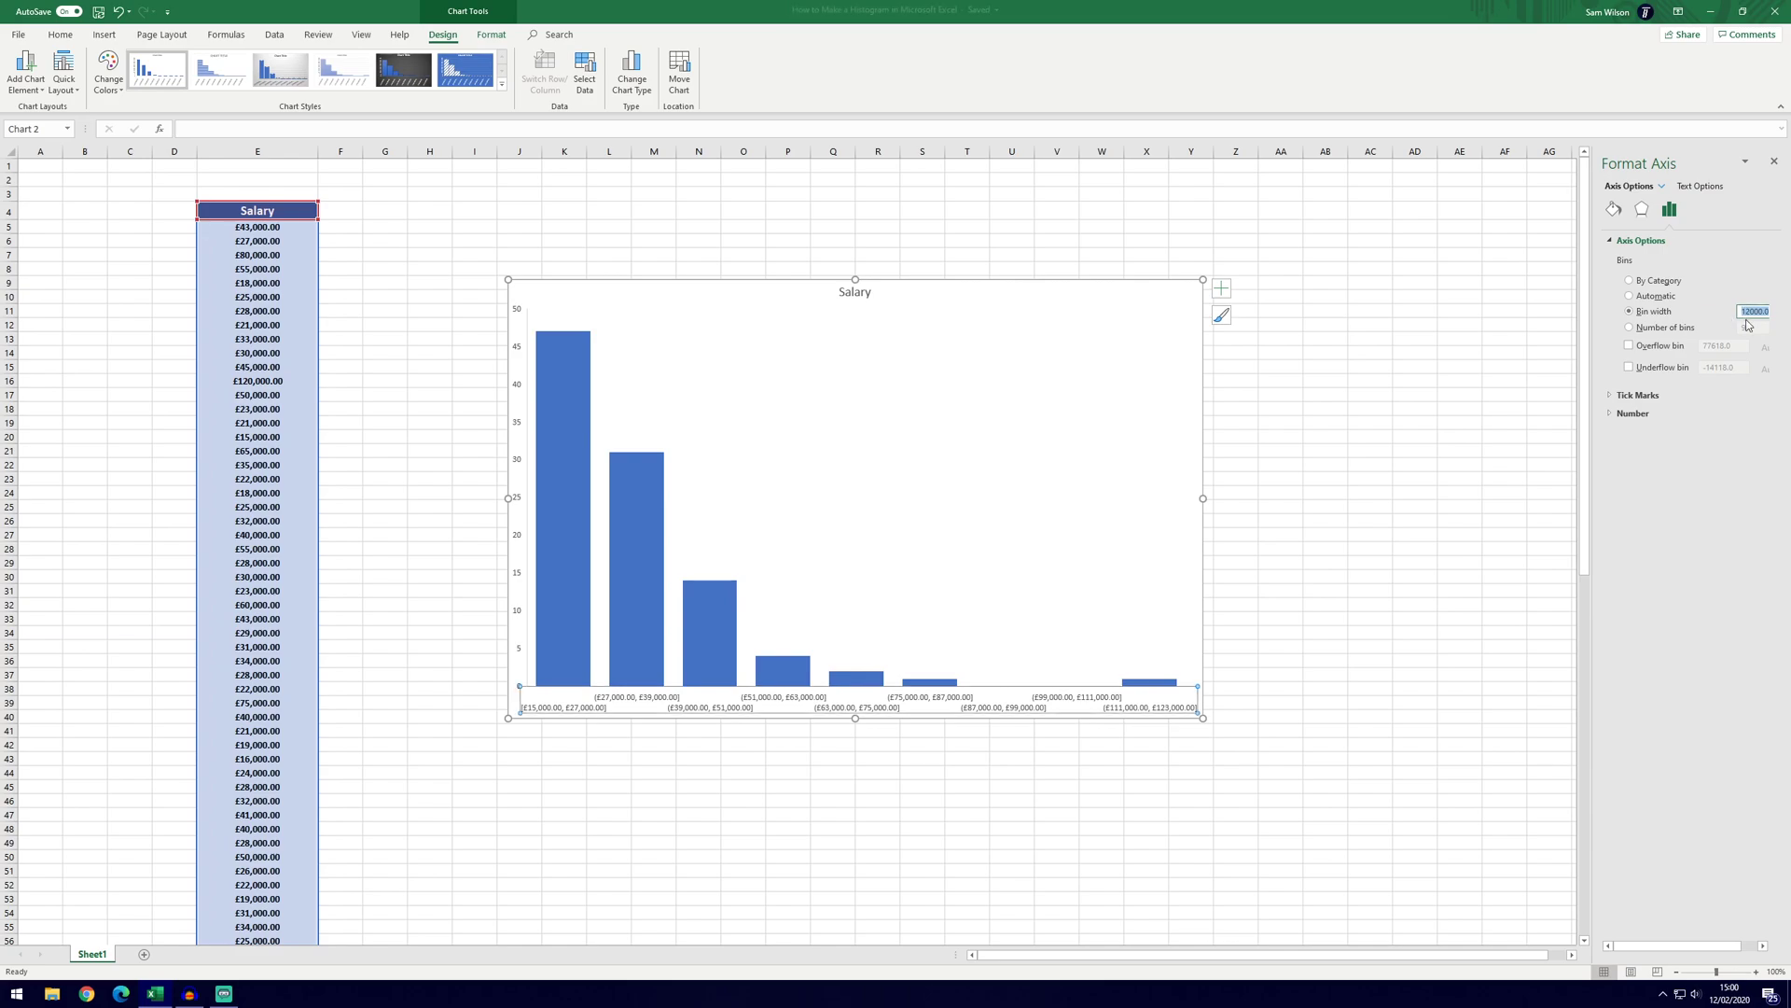
text(5000)
key(Return)
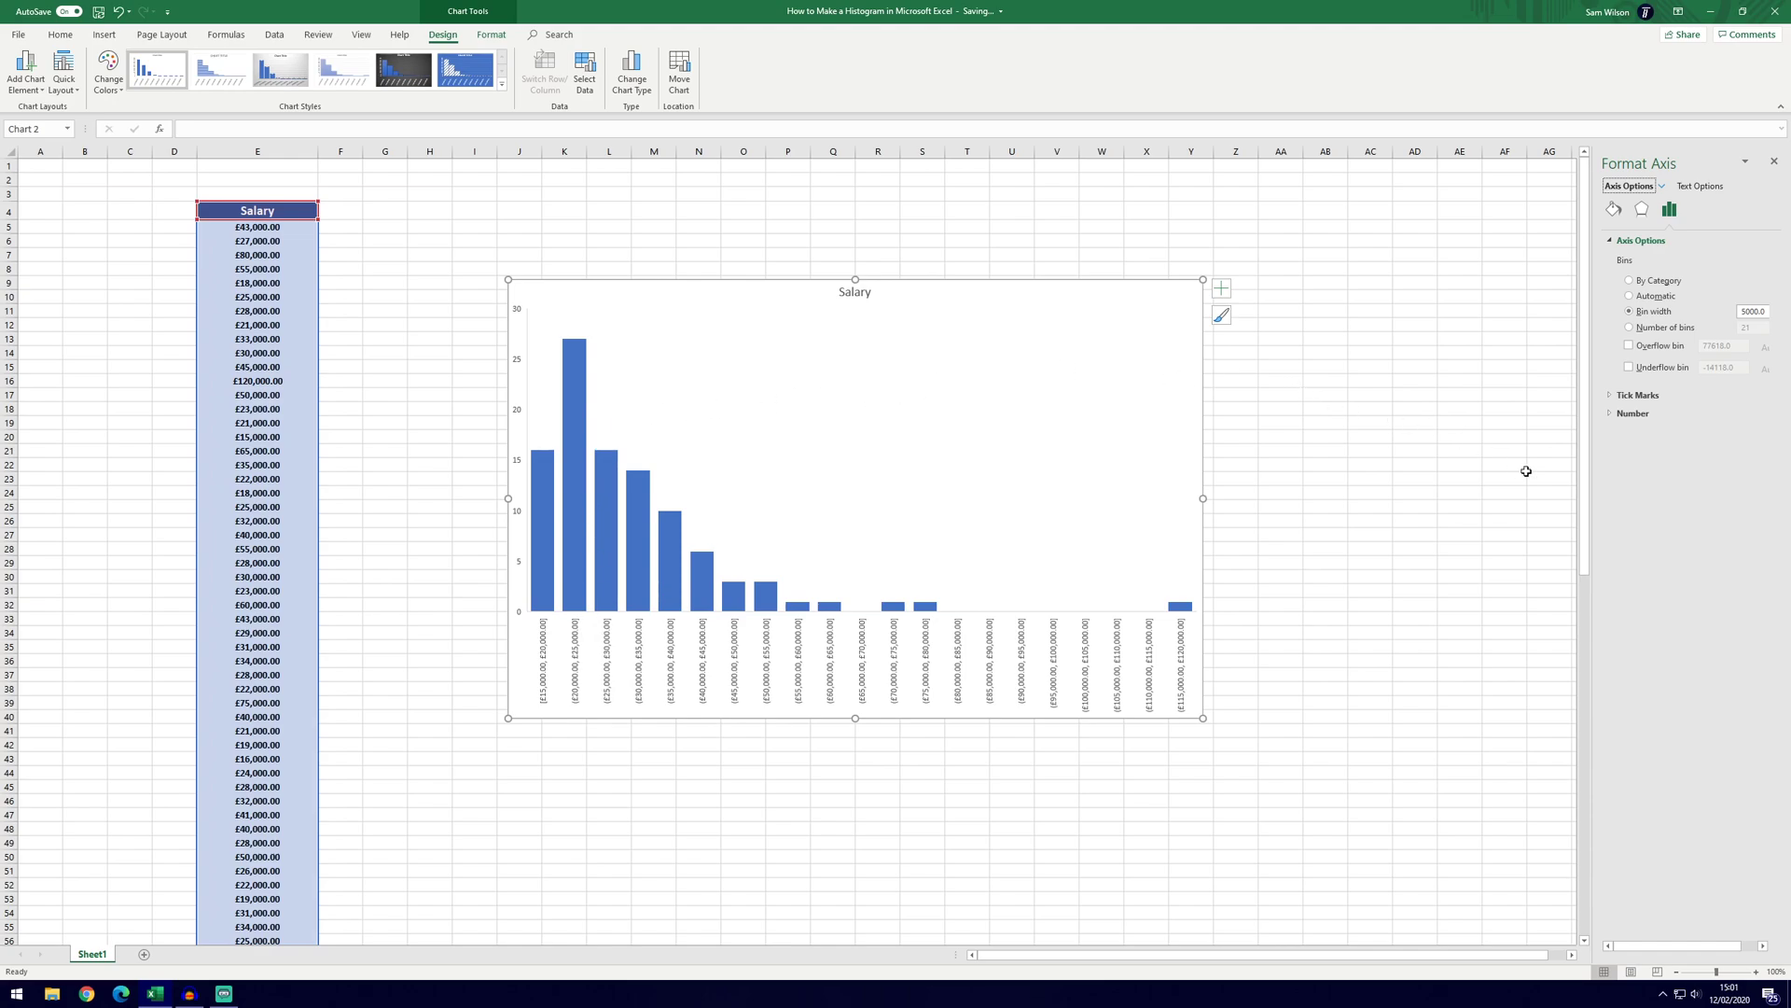
Step: Try a fixed number of bins, first 20 and then 21
click(1654, 329)
drag(1762, 329, 1739, 329)
key(Return)
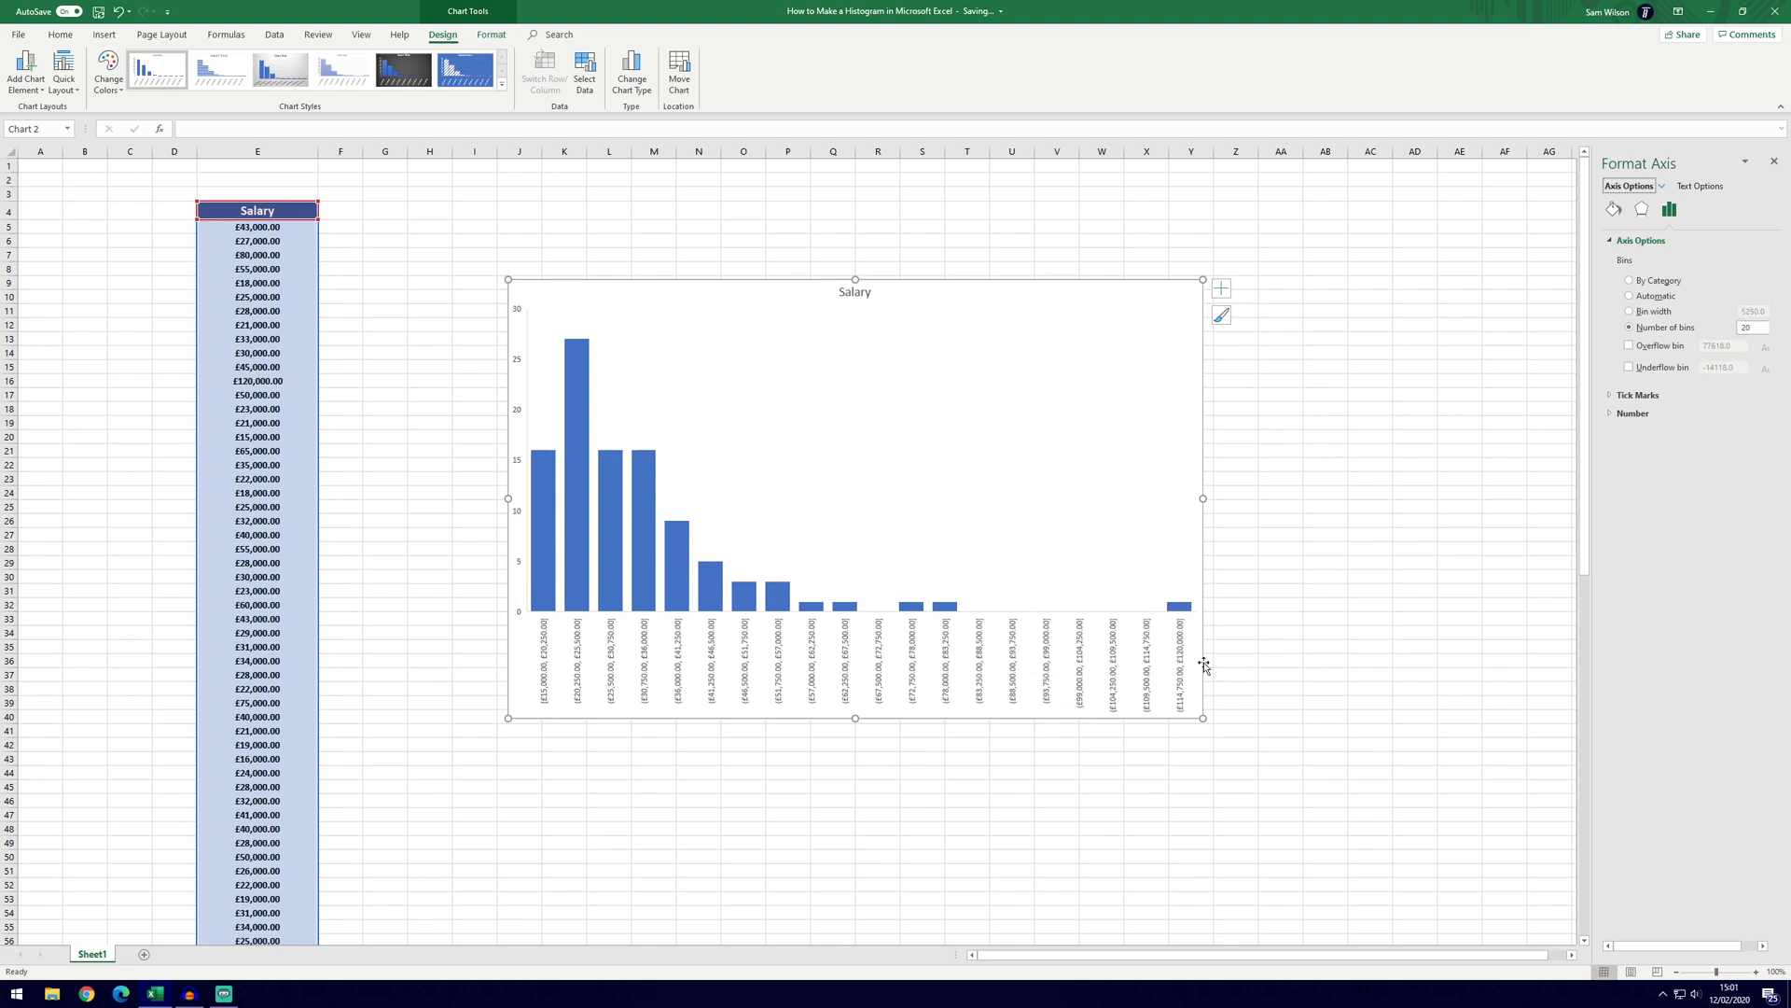
double_click(1741, 327)
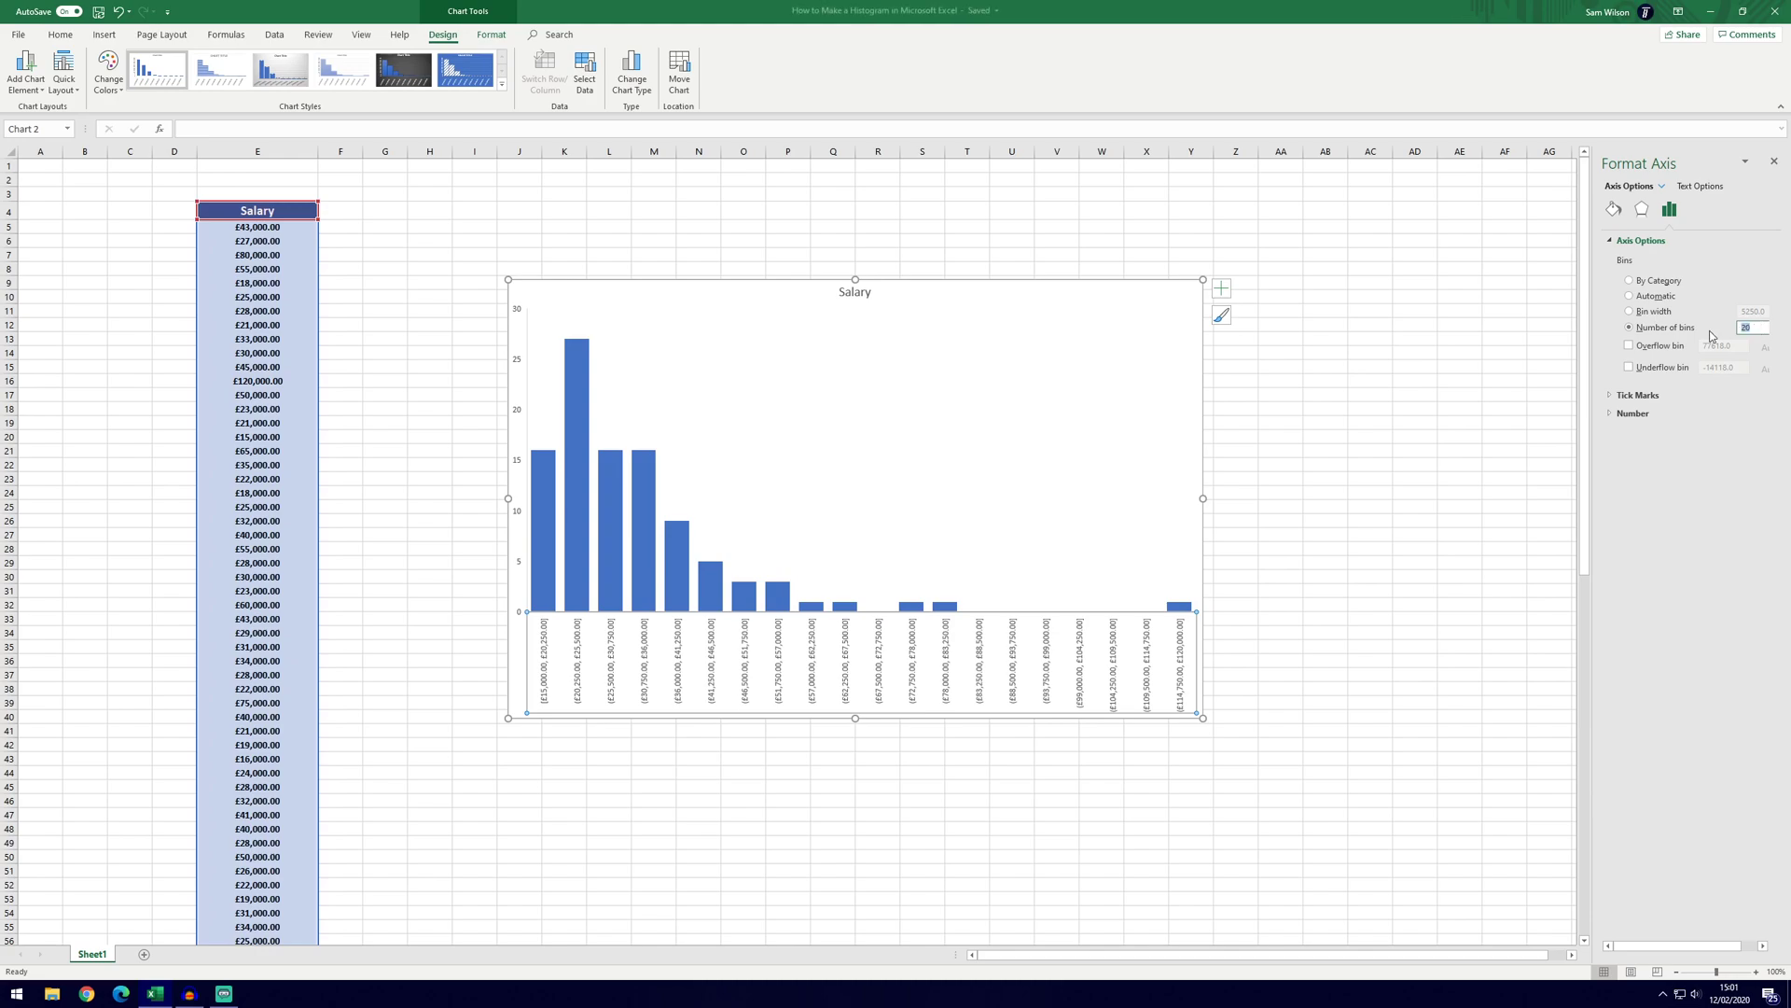
text(21)
key(Return)
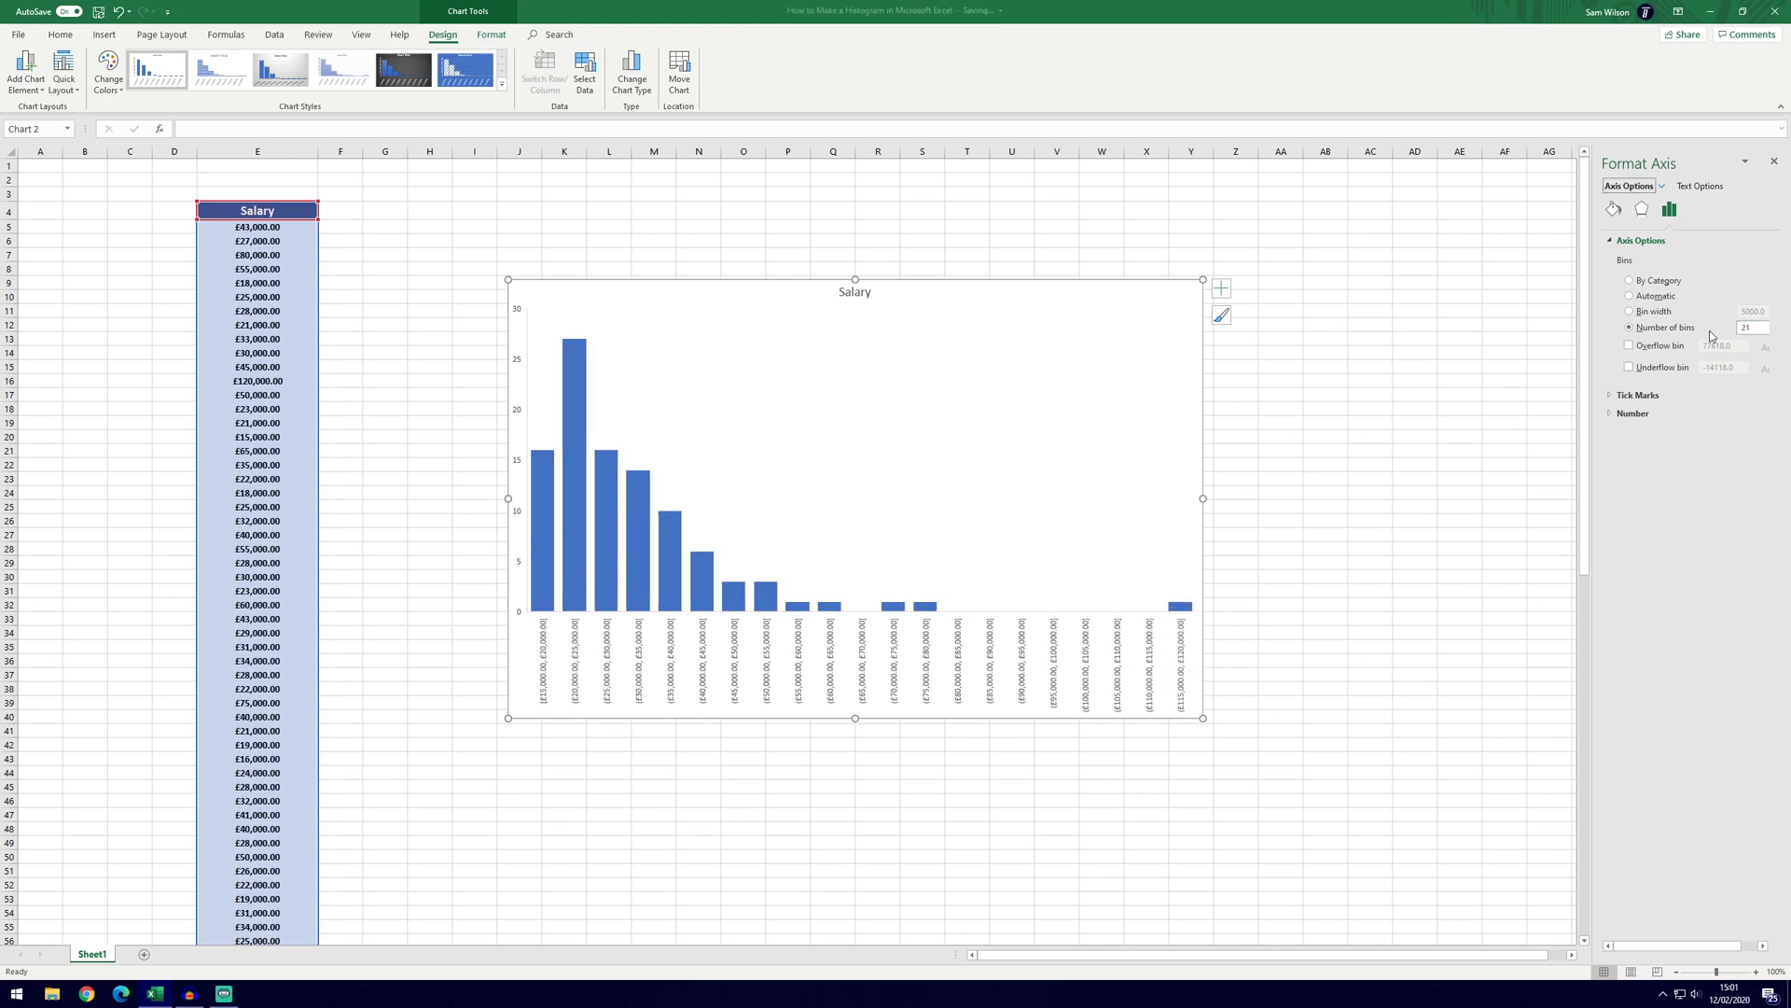
click(1345, 554)
Step: Change the bin width to 10000
double_click(1754, 312)
text(1000)
key(Return)
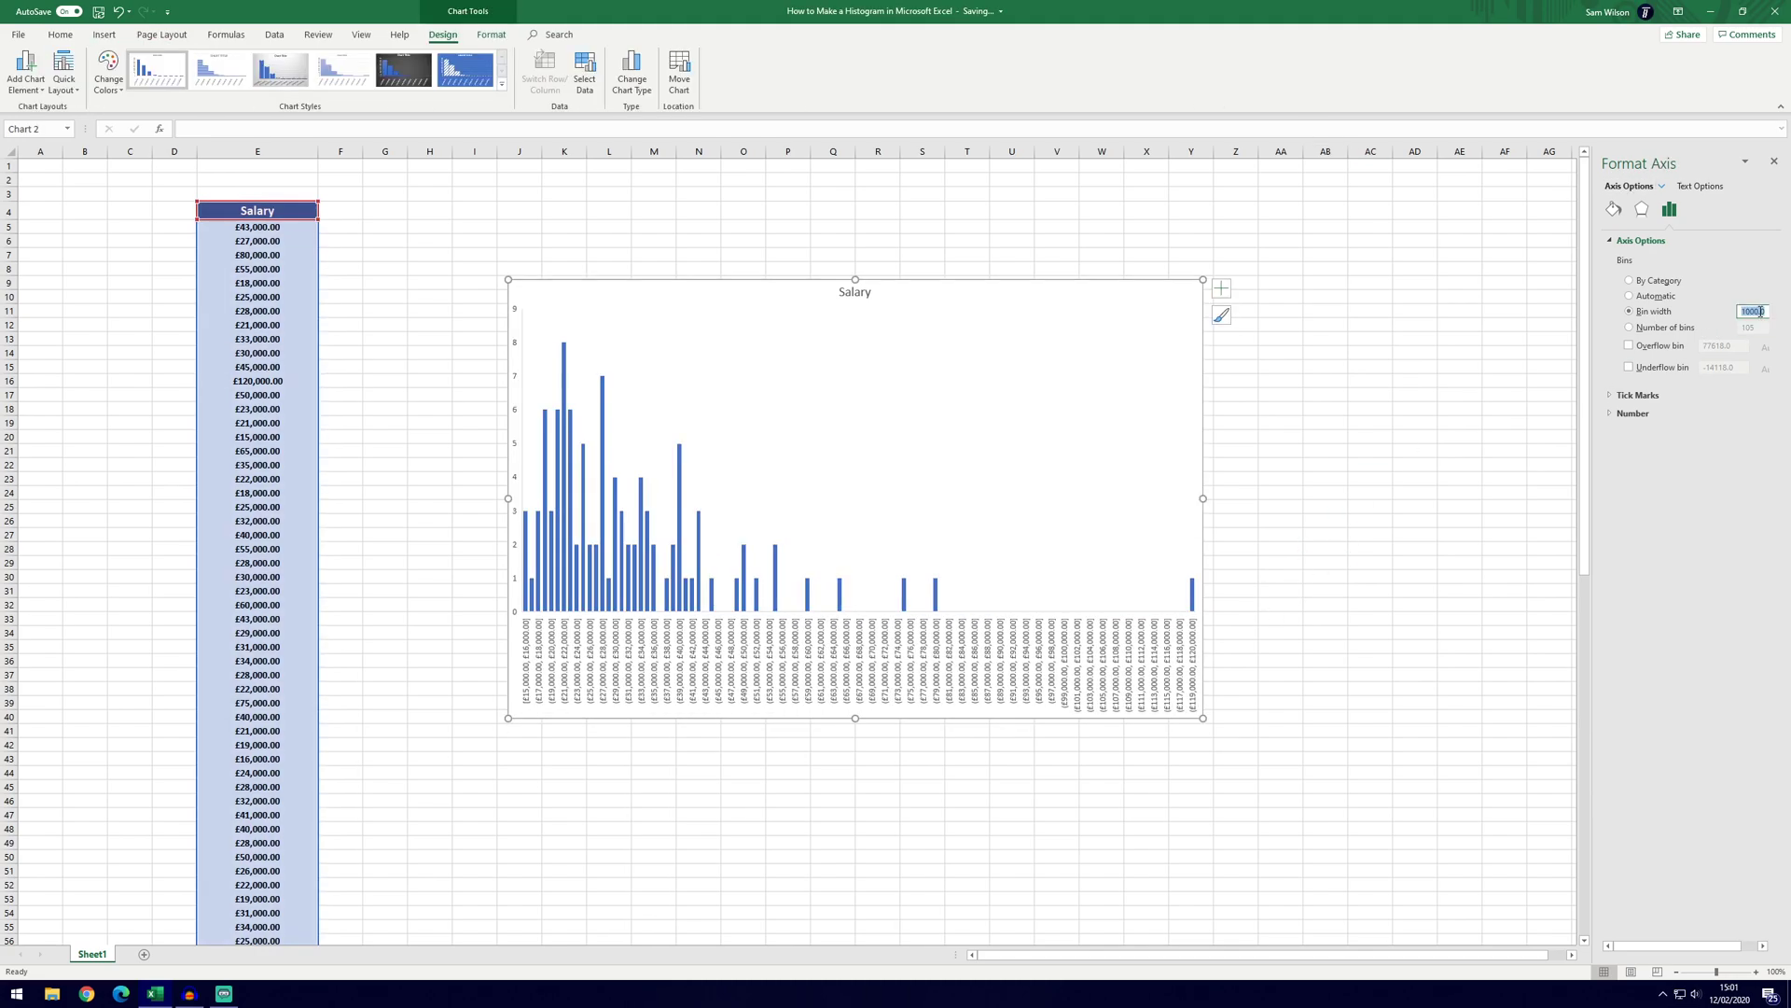
text(1000)
key(Return)
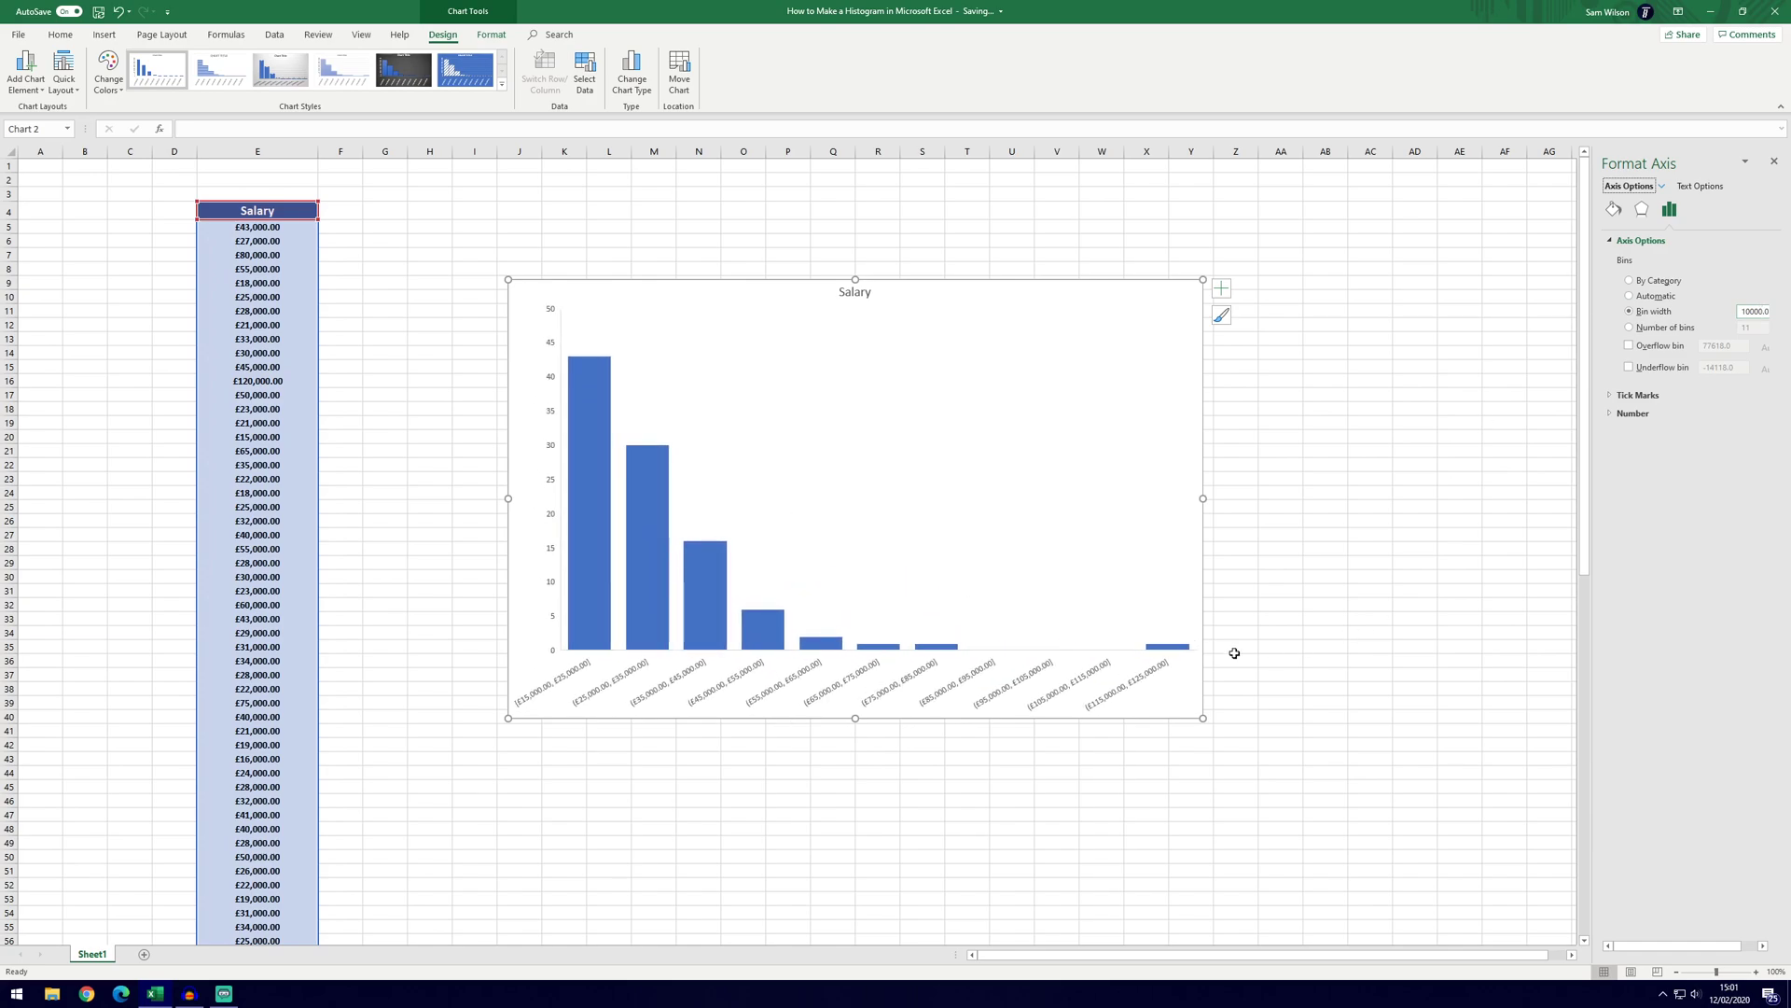
click(790, 784)
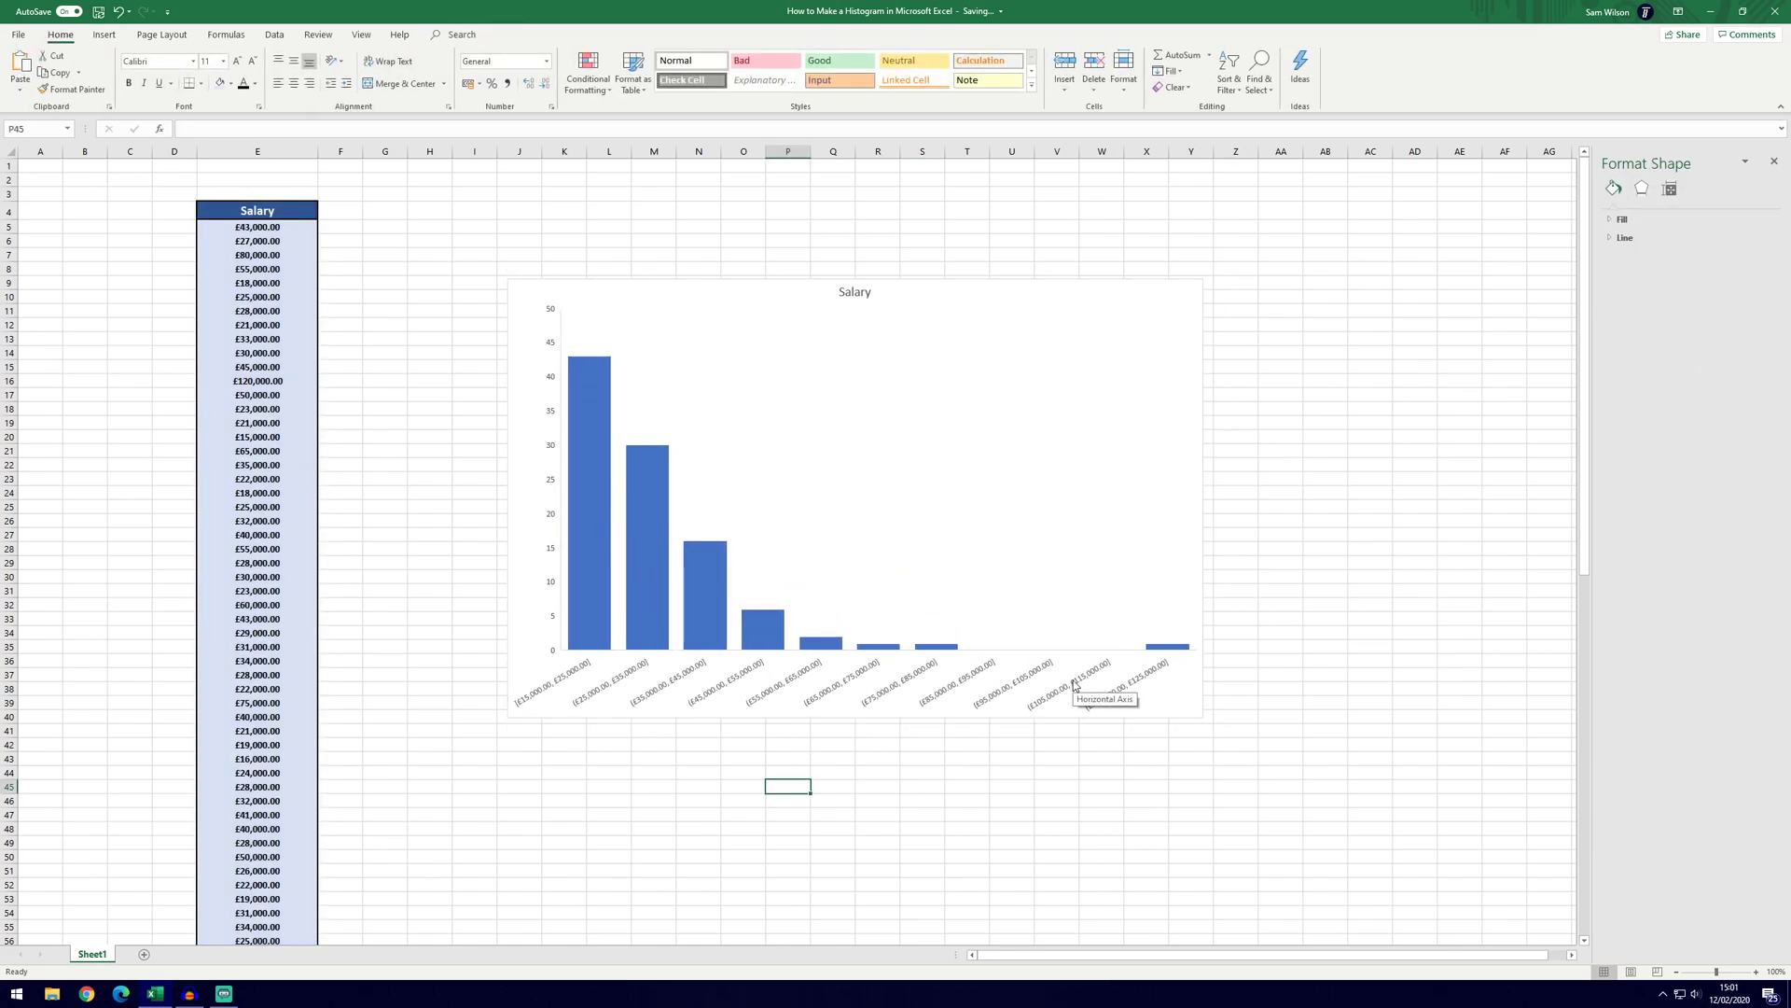
Step: Select the horizontal axis and set the bin width back to 5000
click(575, 623)
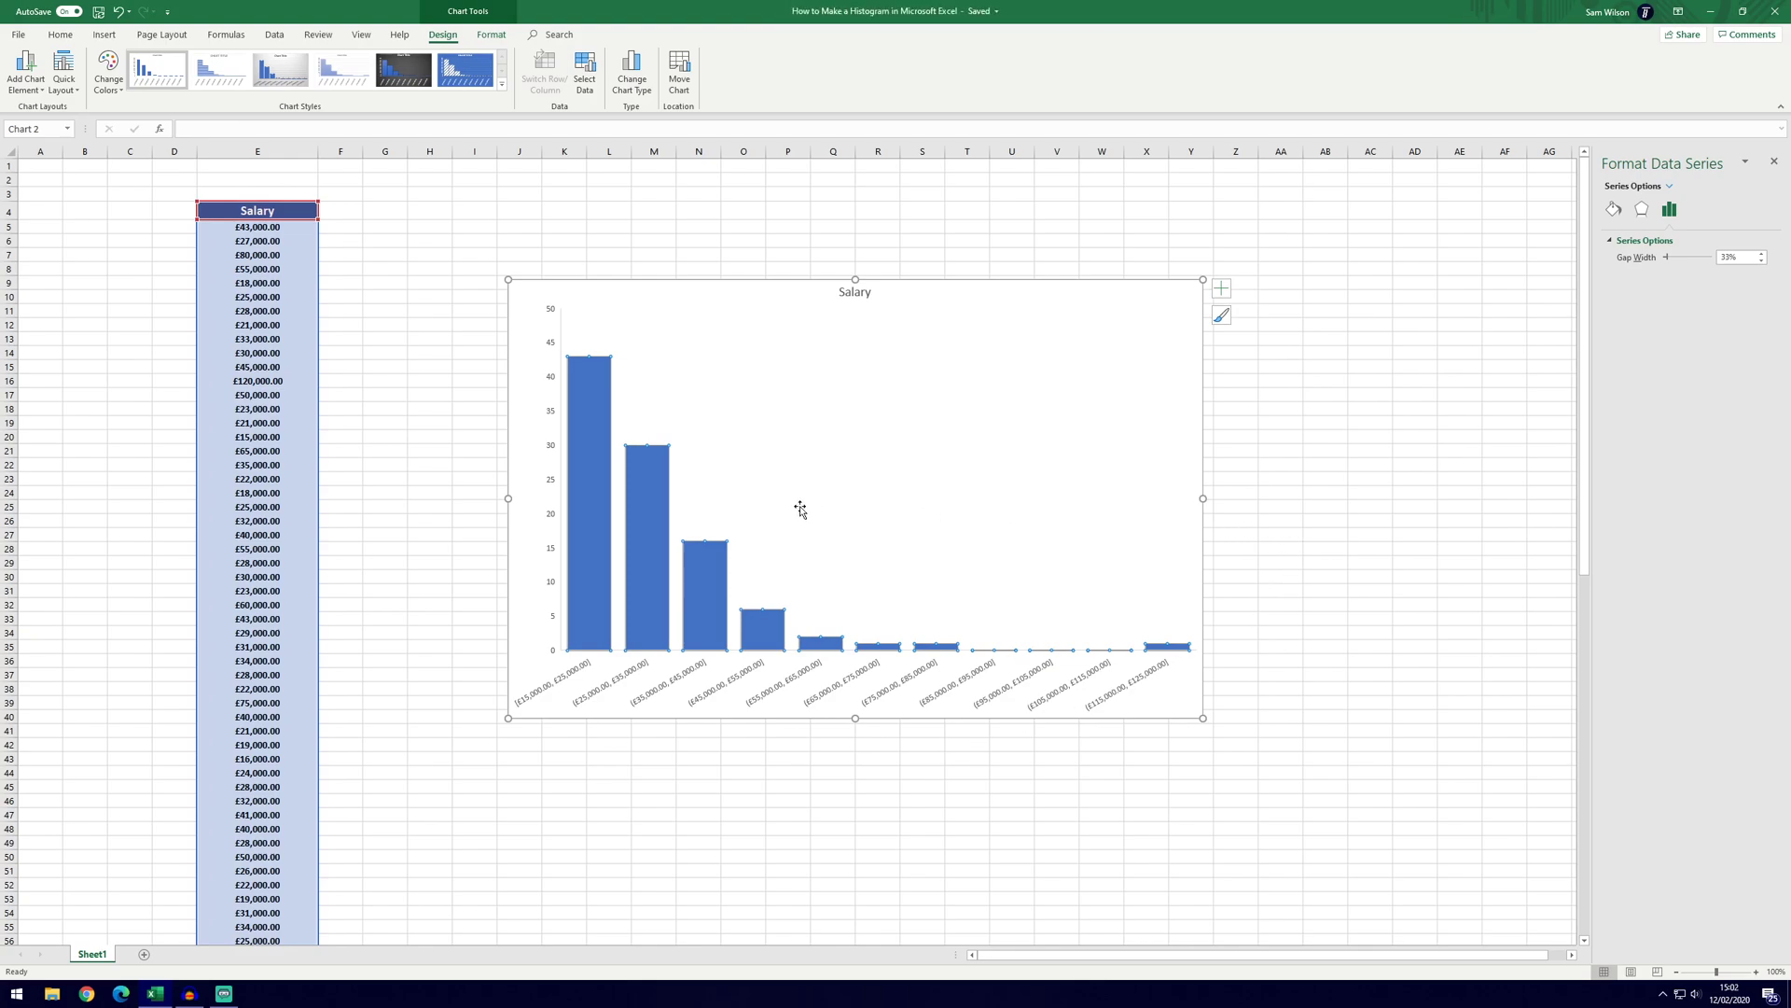
click(854, 676)
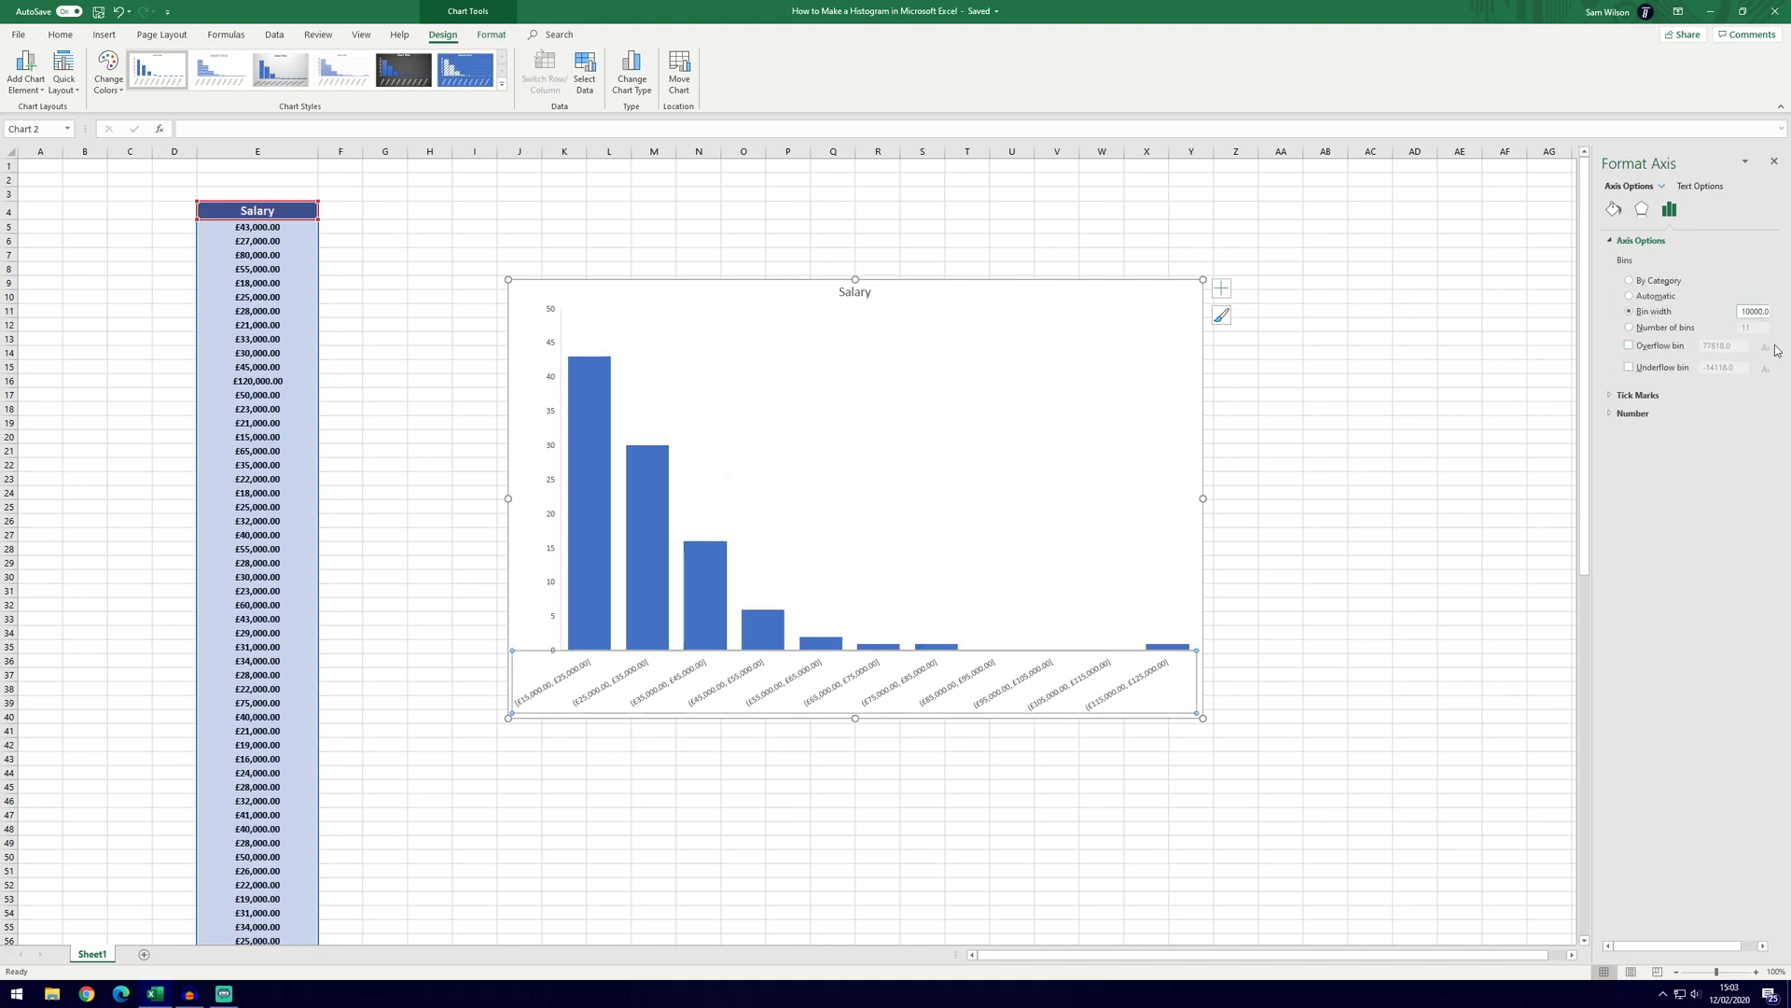
double_click(1747, 311)
text(5000)
key(Return)
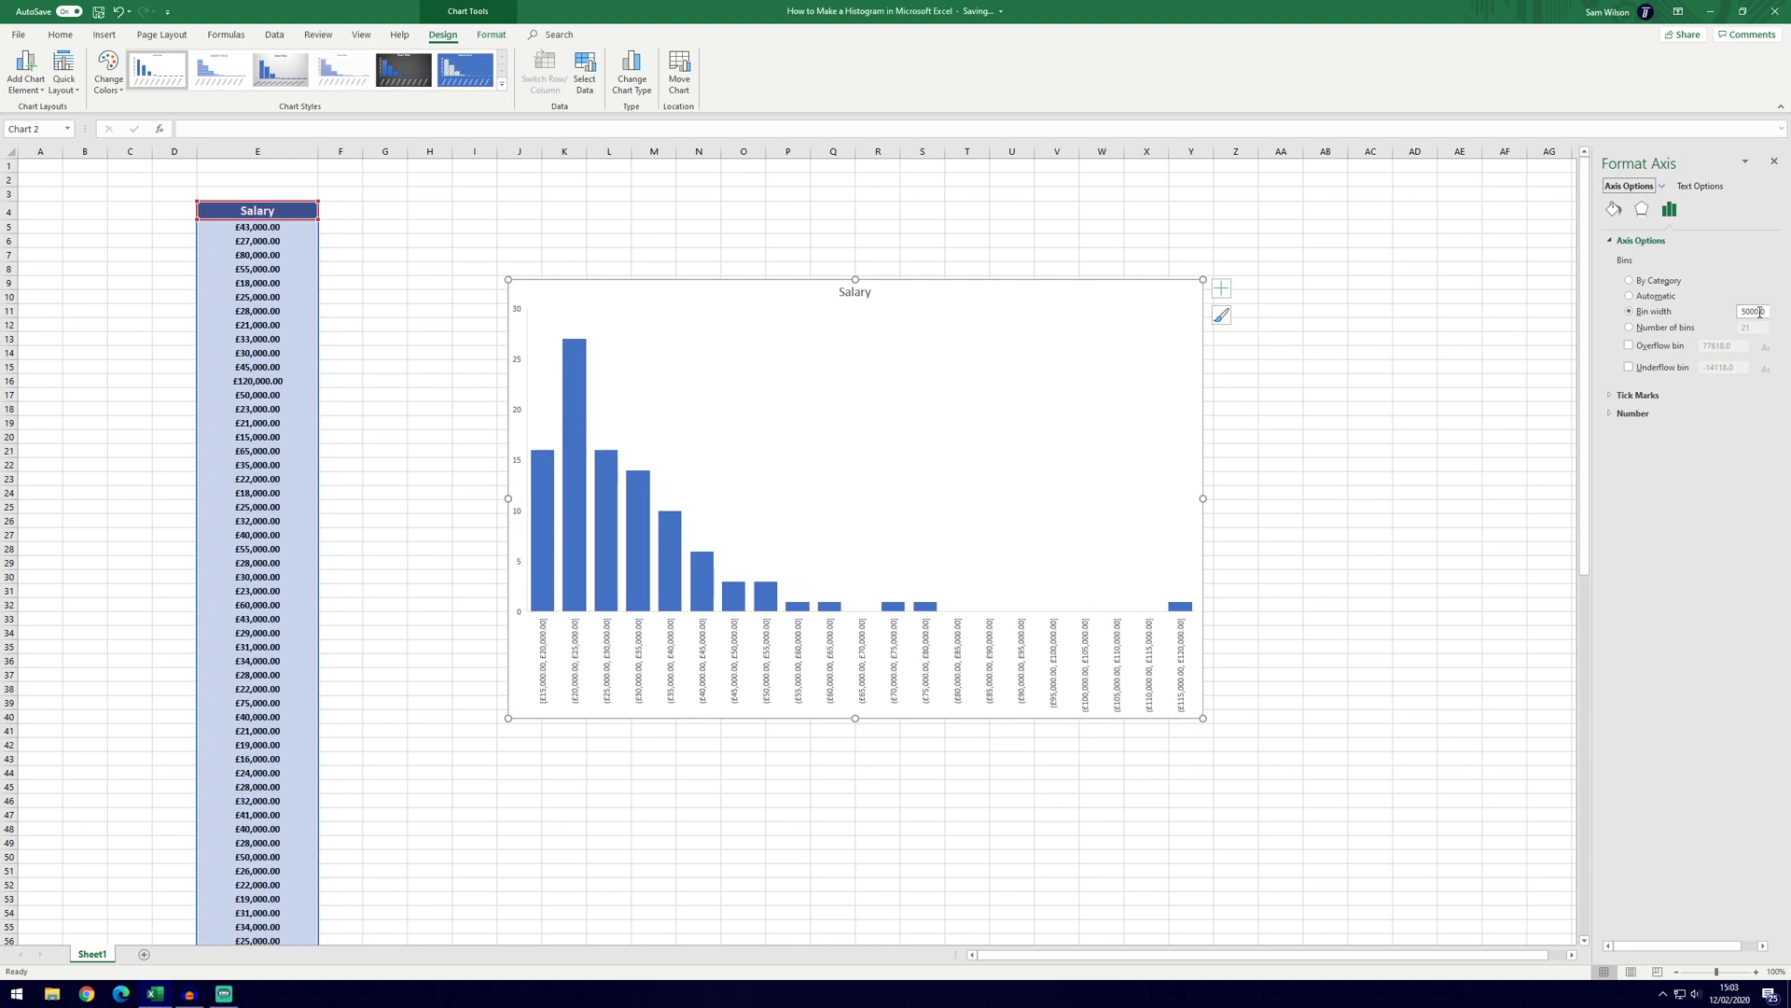
click(1194, 613)
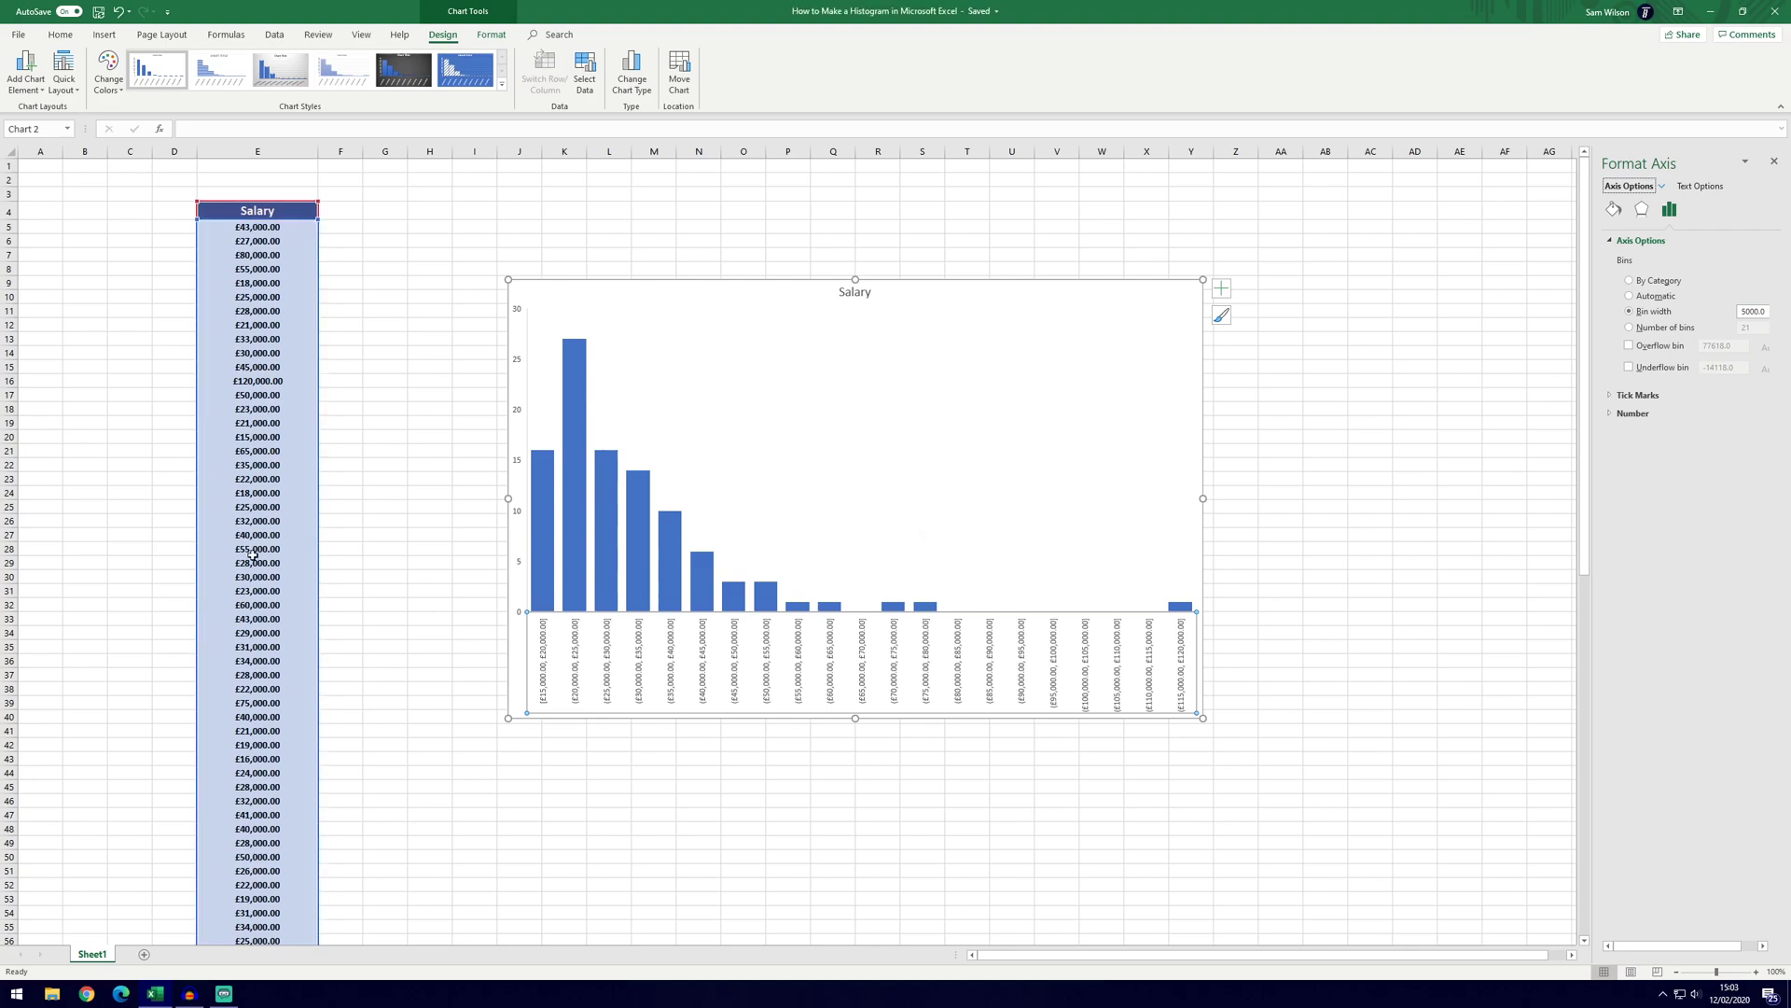
Step: Add a primary horizontal axis title reading 'Salary' to the histogram
click(1267, 428)
click(577, 344)
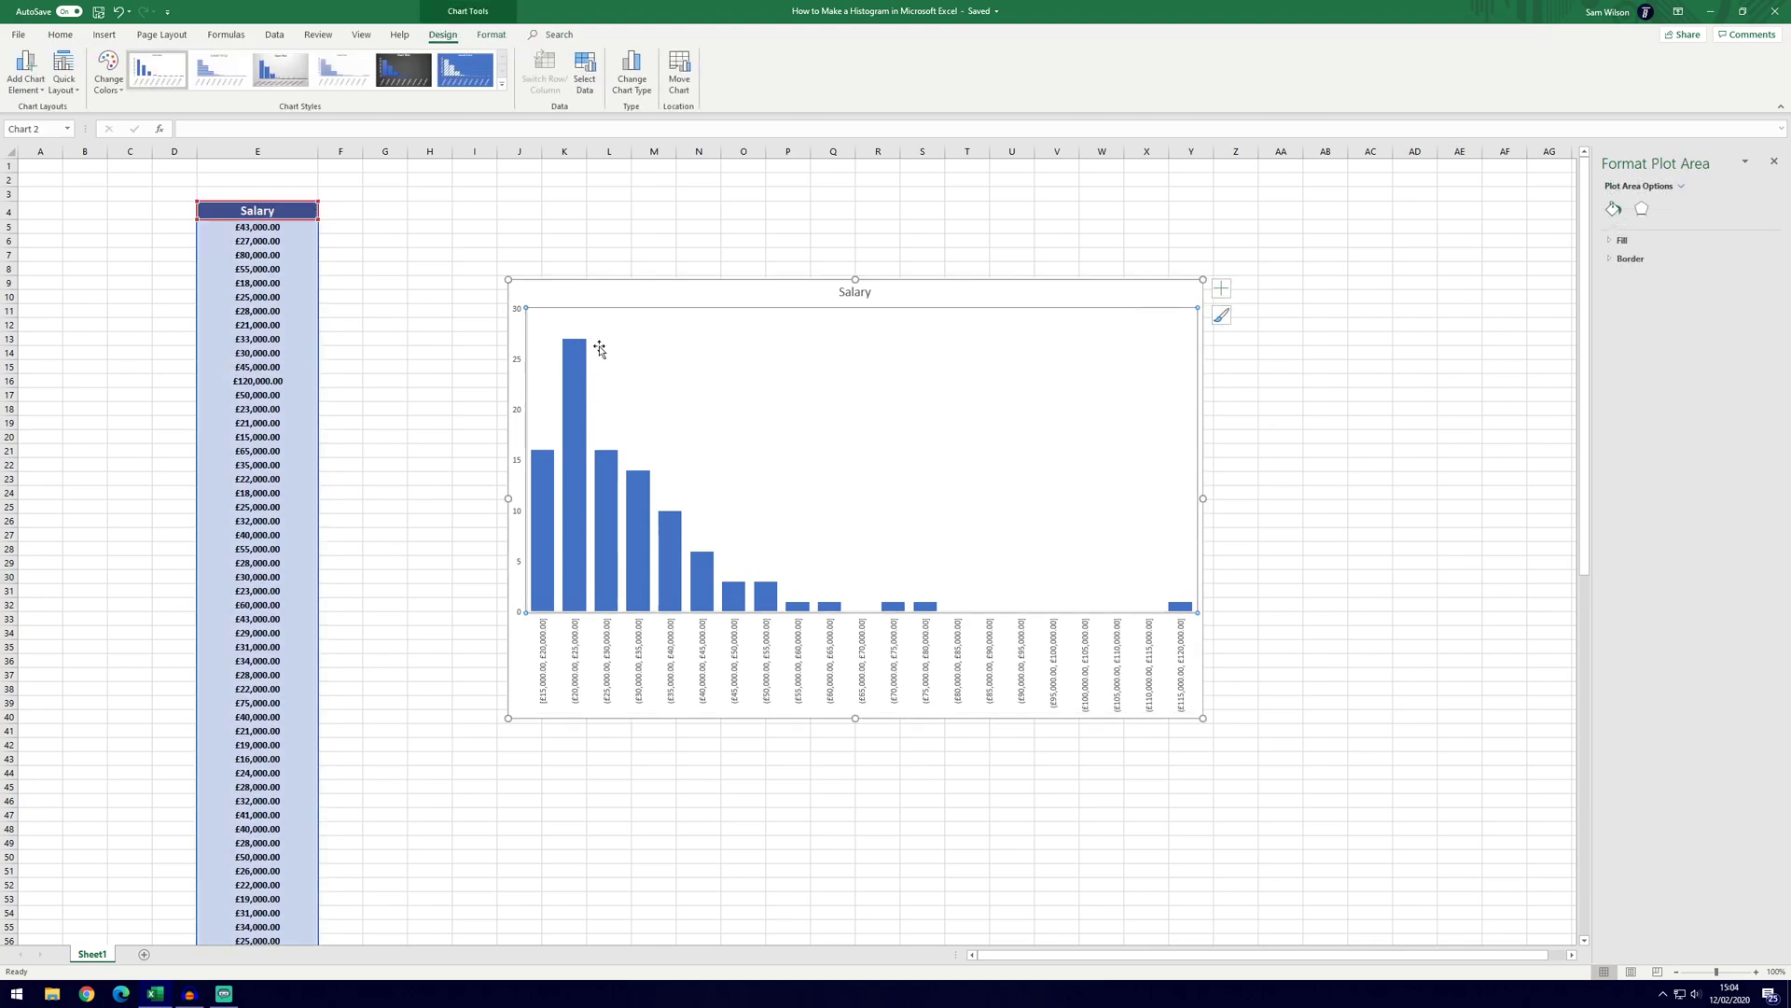
click(40, 91)
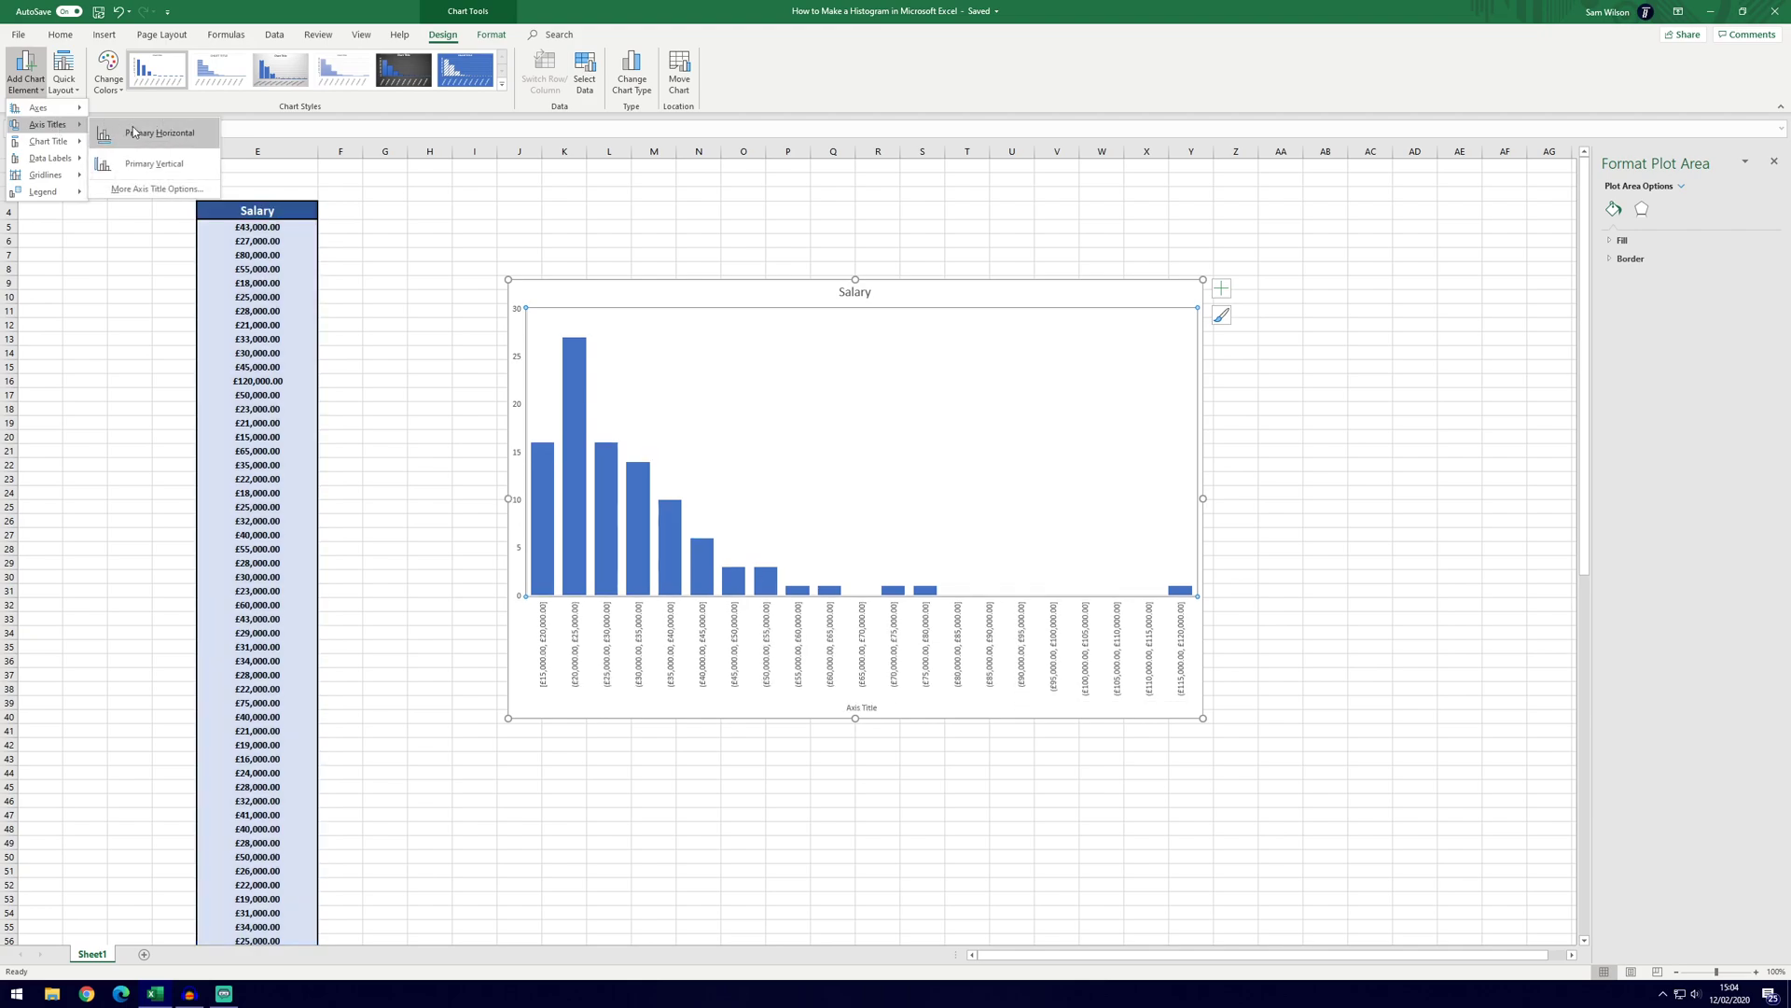
click(105, 133)
click(866, 709)
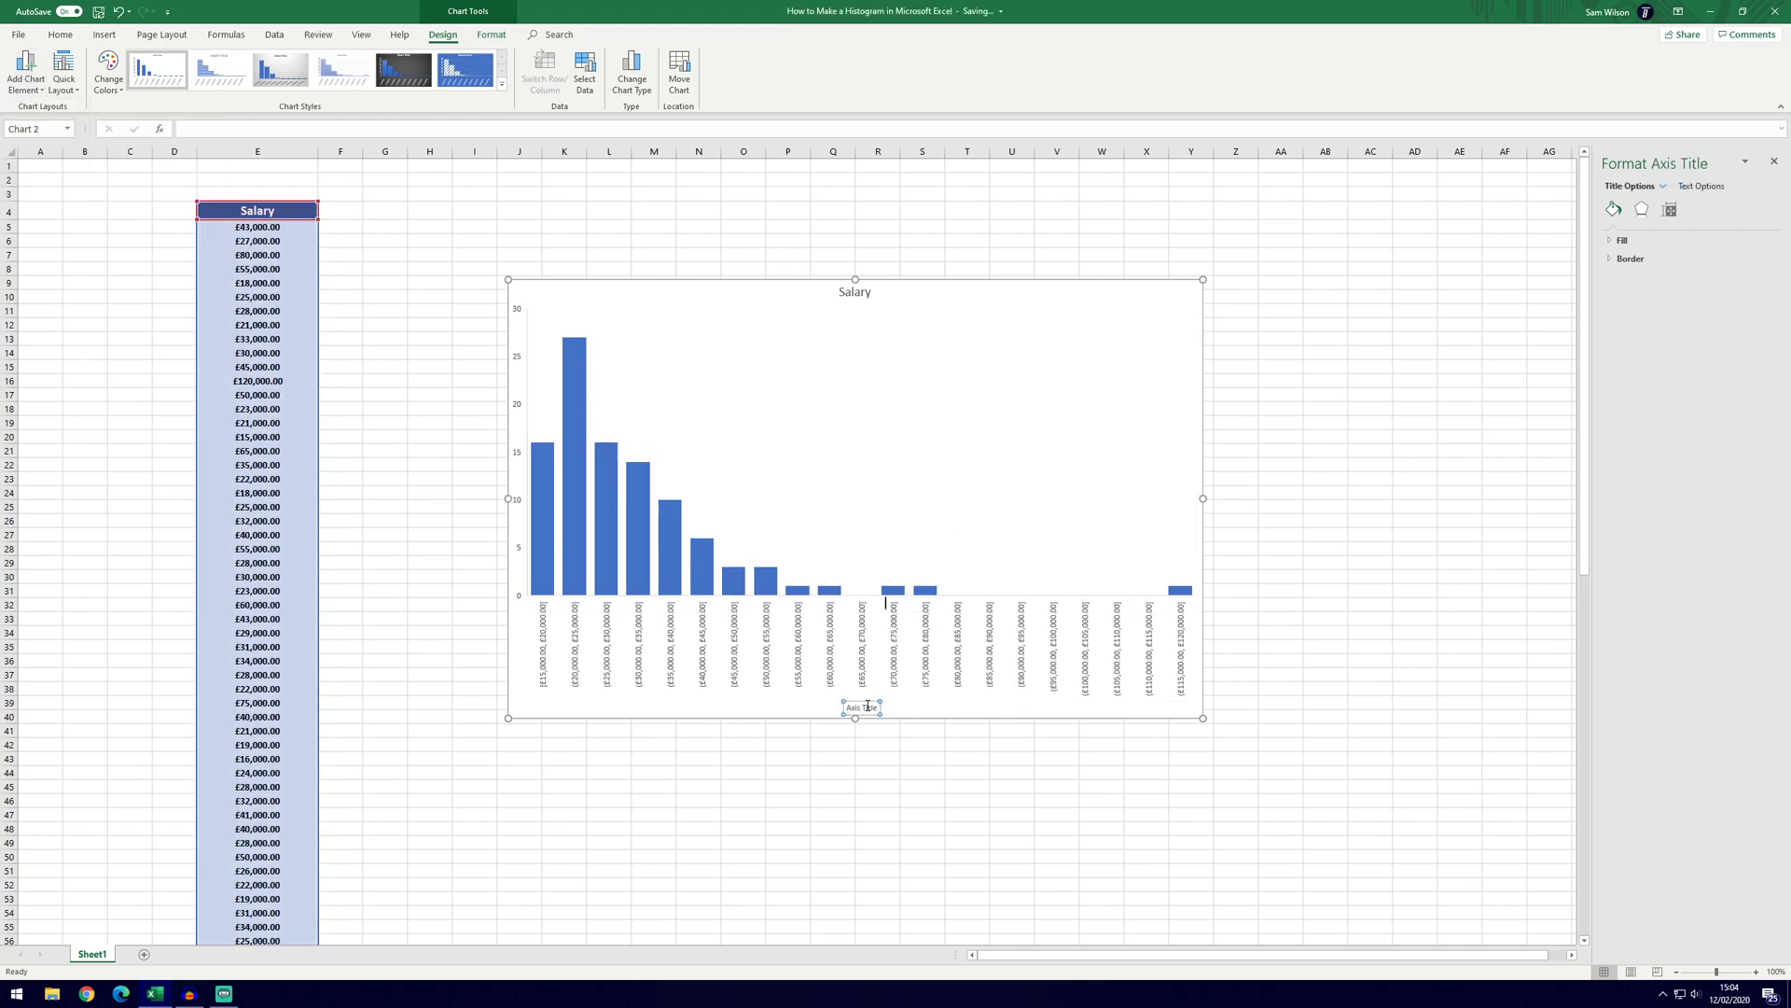
text(Salary)
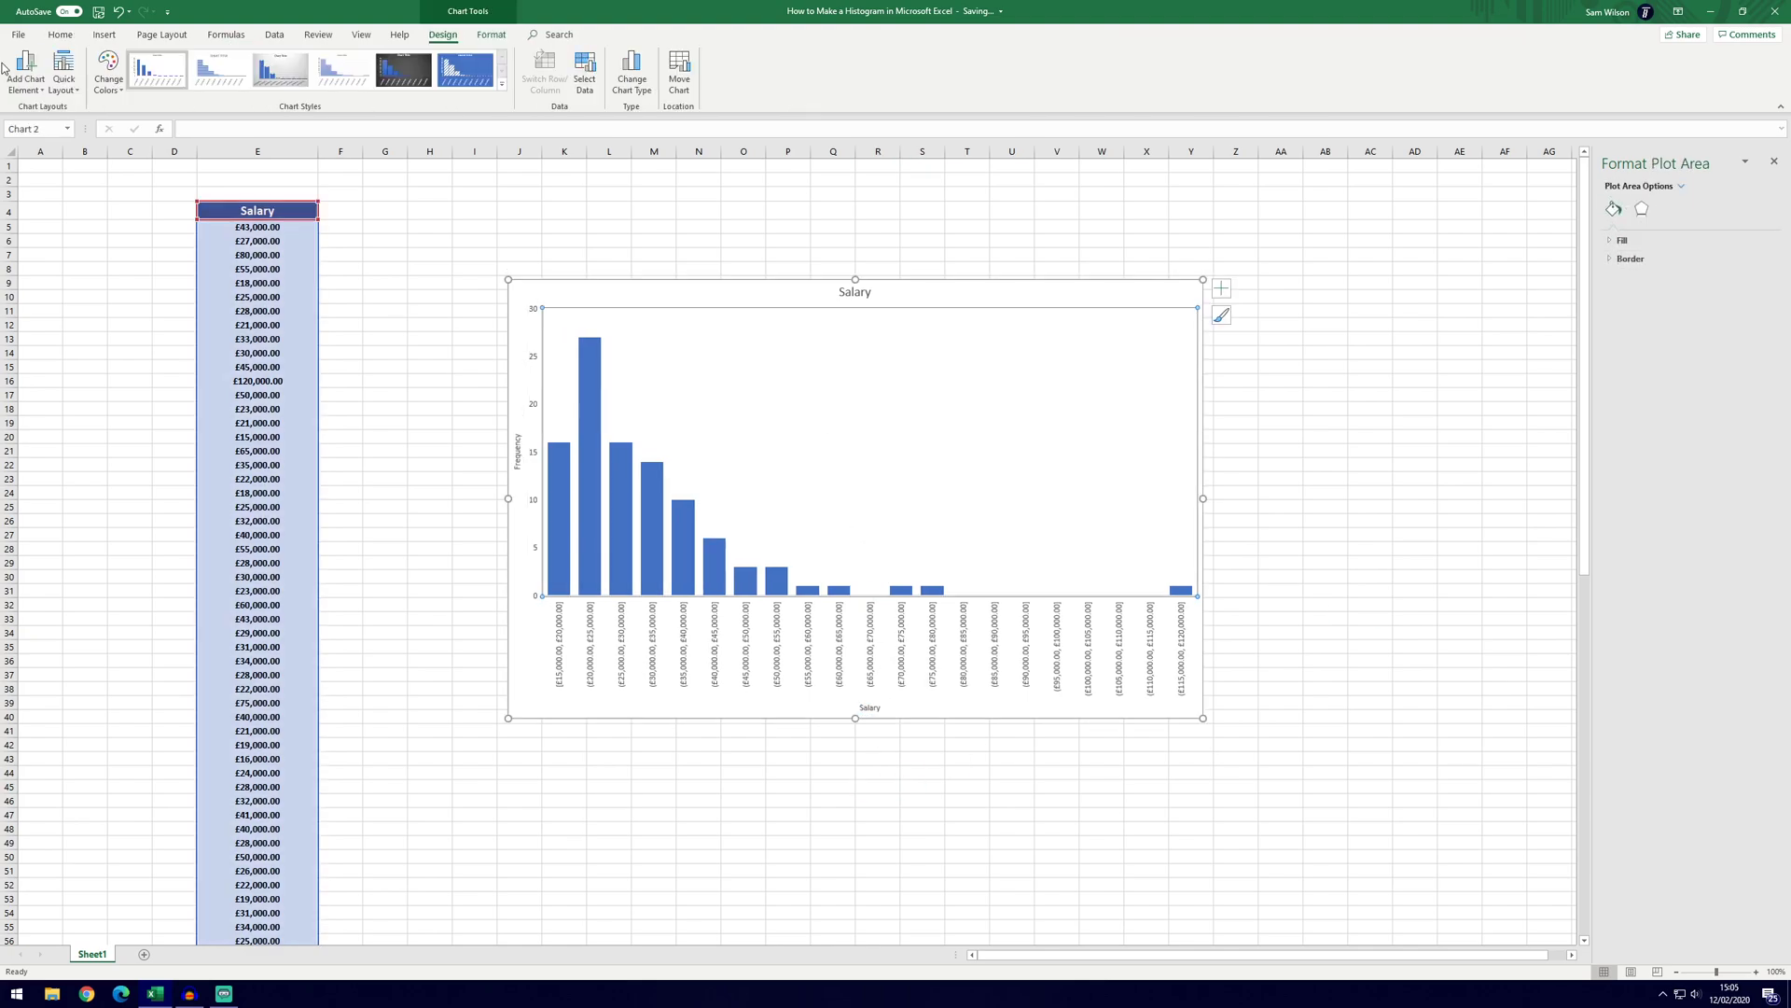
click(26, 73)
mouse_move(66, 148)
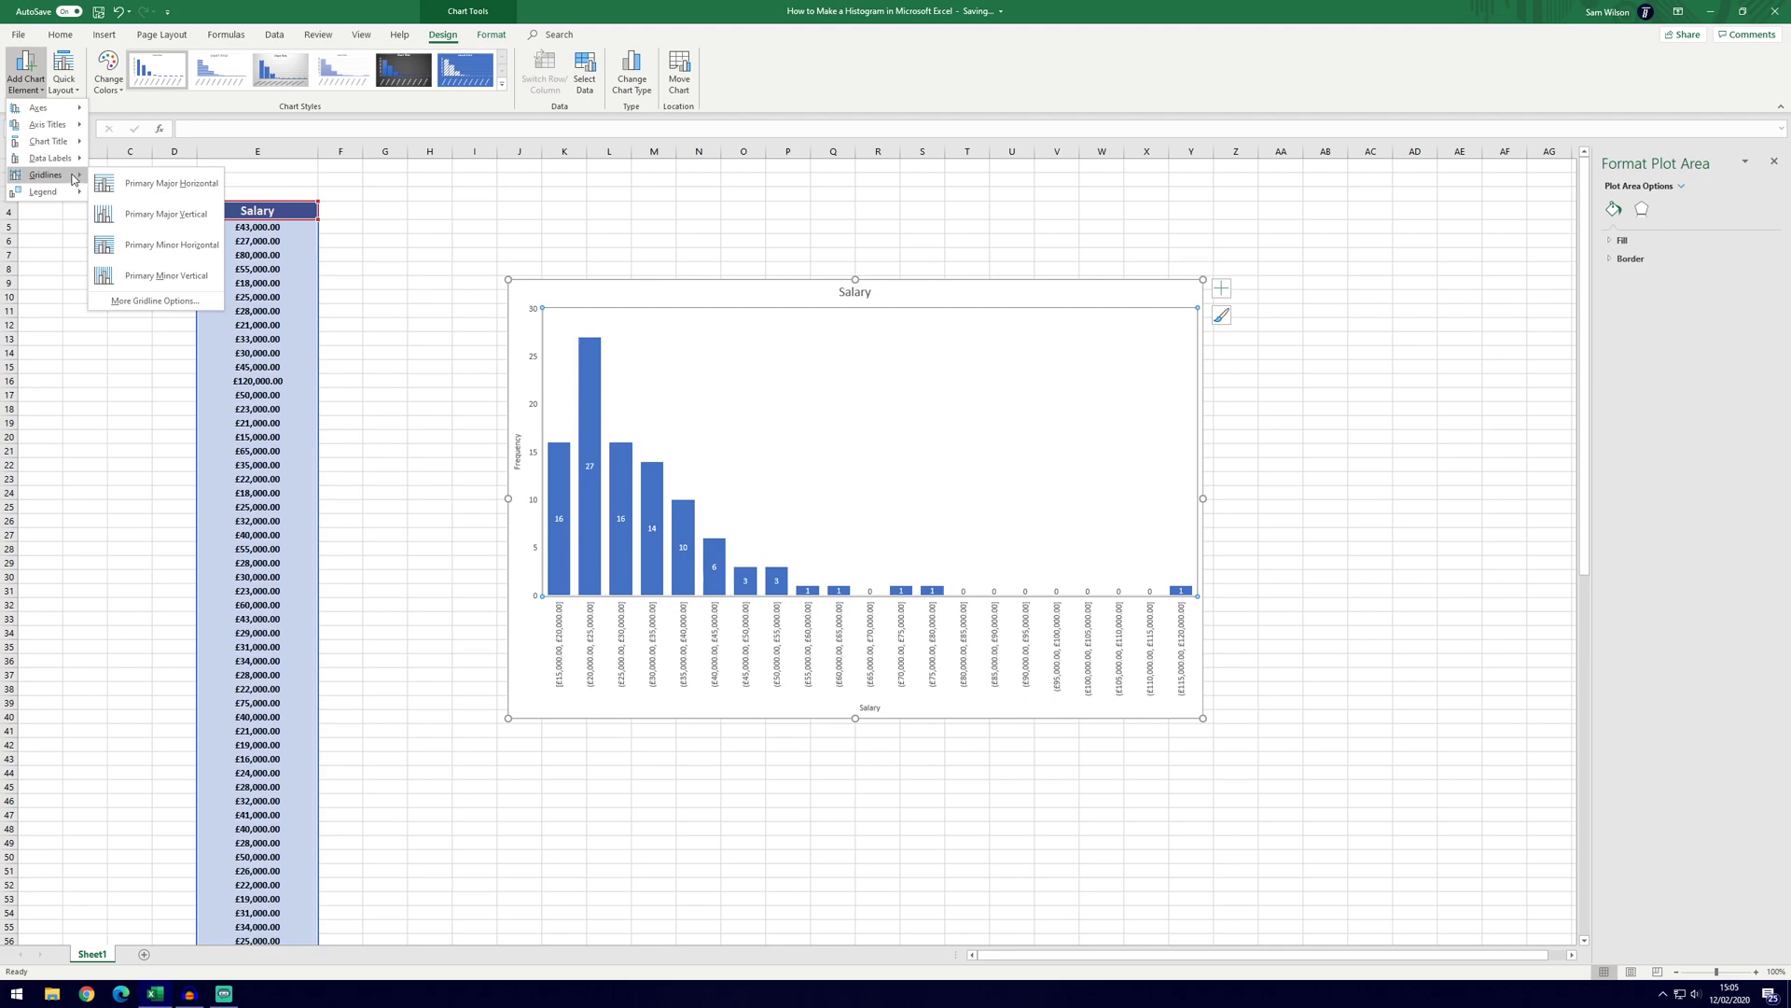
Step: Add primary major horizontal gridlines to the histogram
click(142, 189)
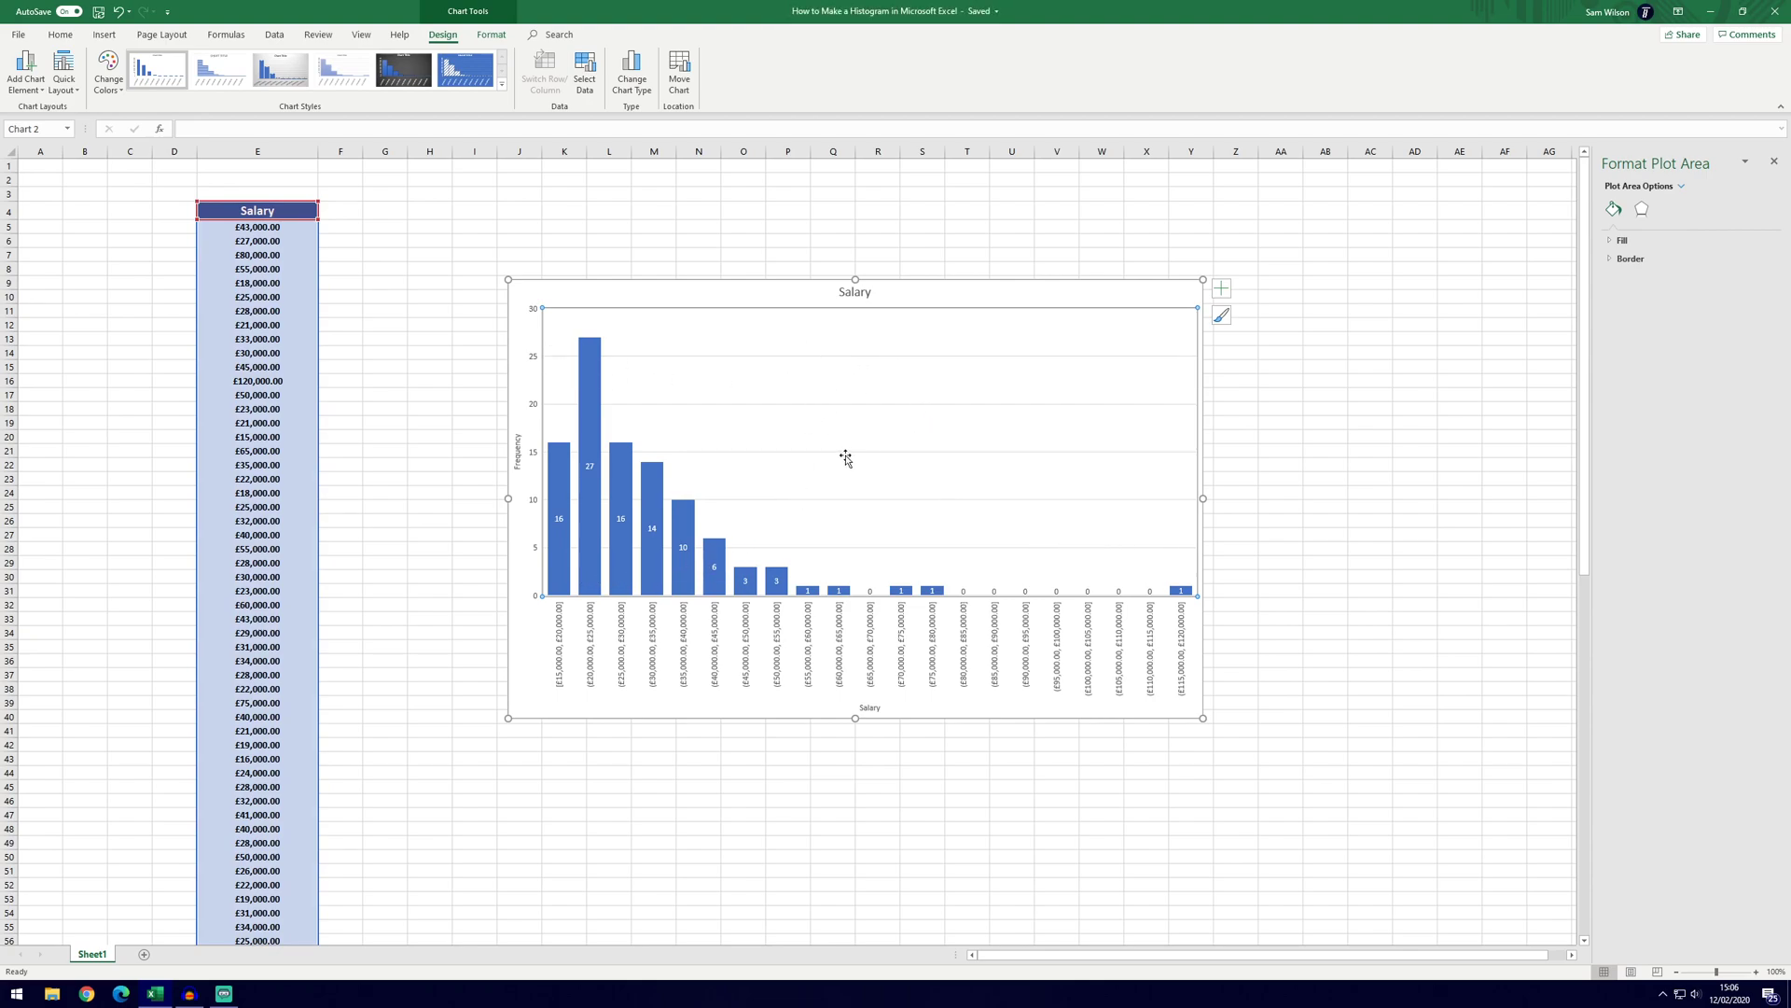
click(11, 65)
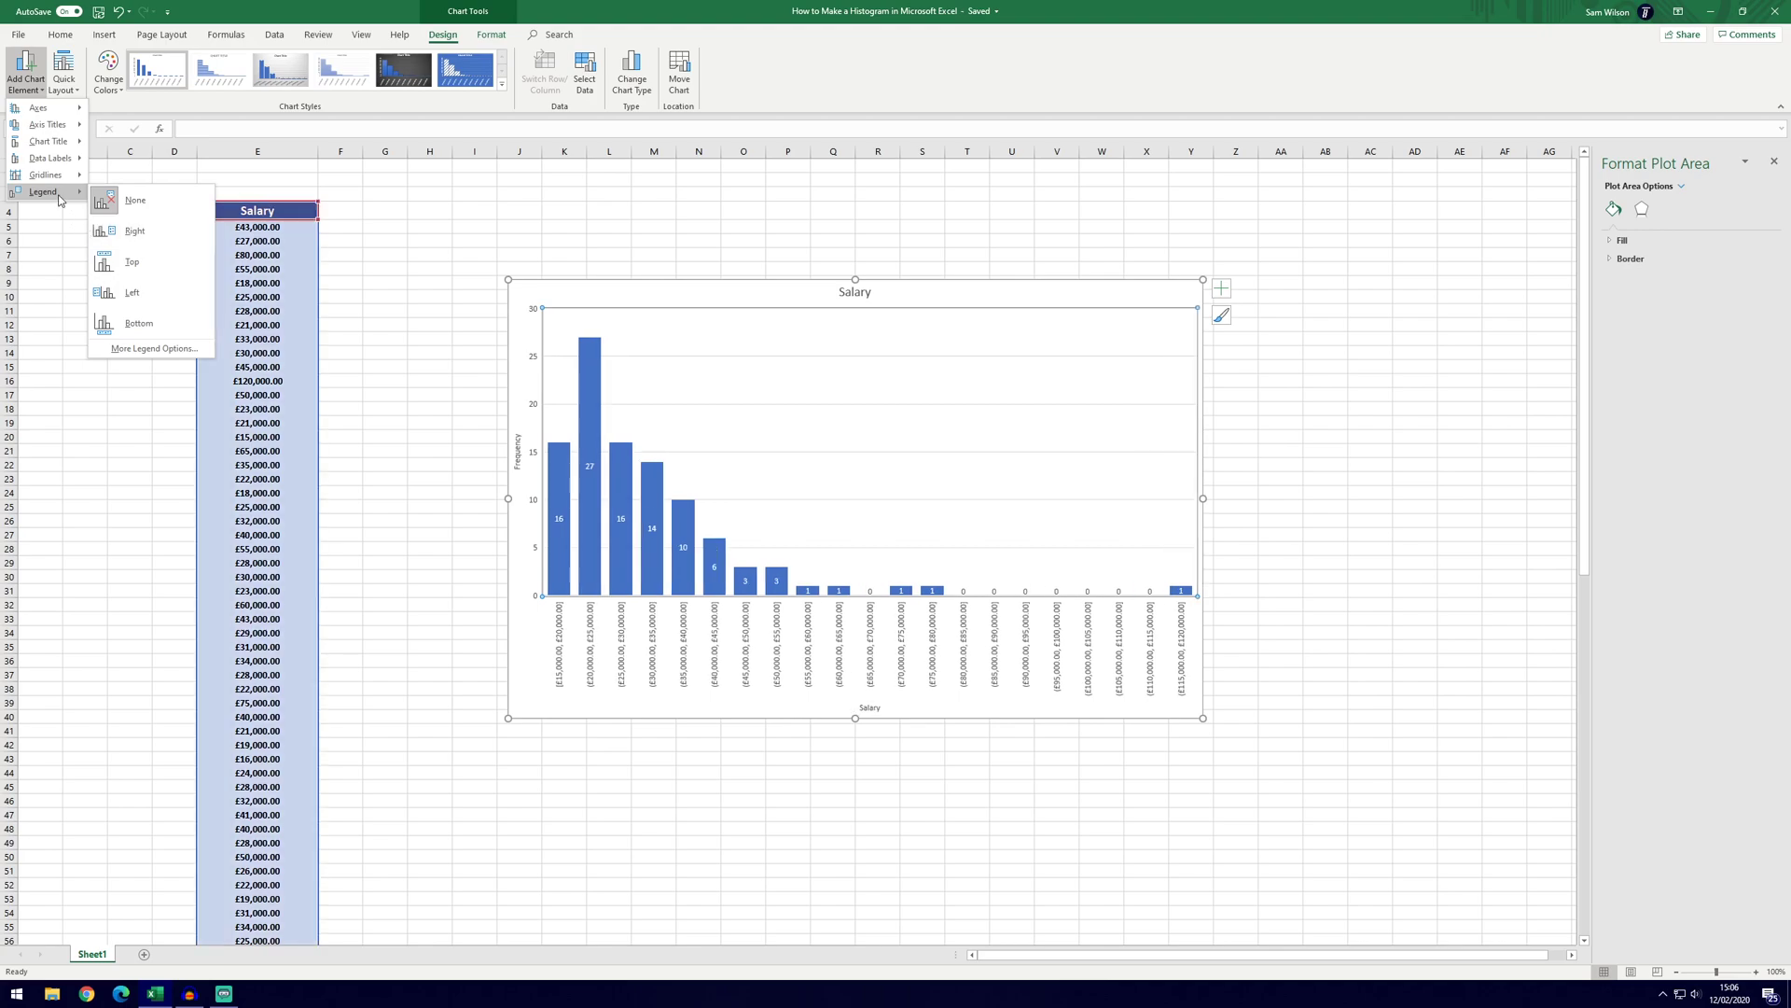
Step: Apply Quick Layout 2 with title, outside count labels and horizontal axis, then browse colour schemes
click(135, 199)
click(64, 73)
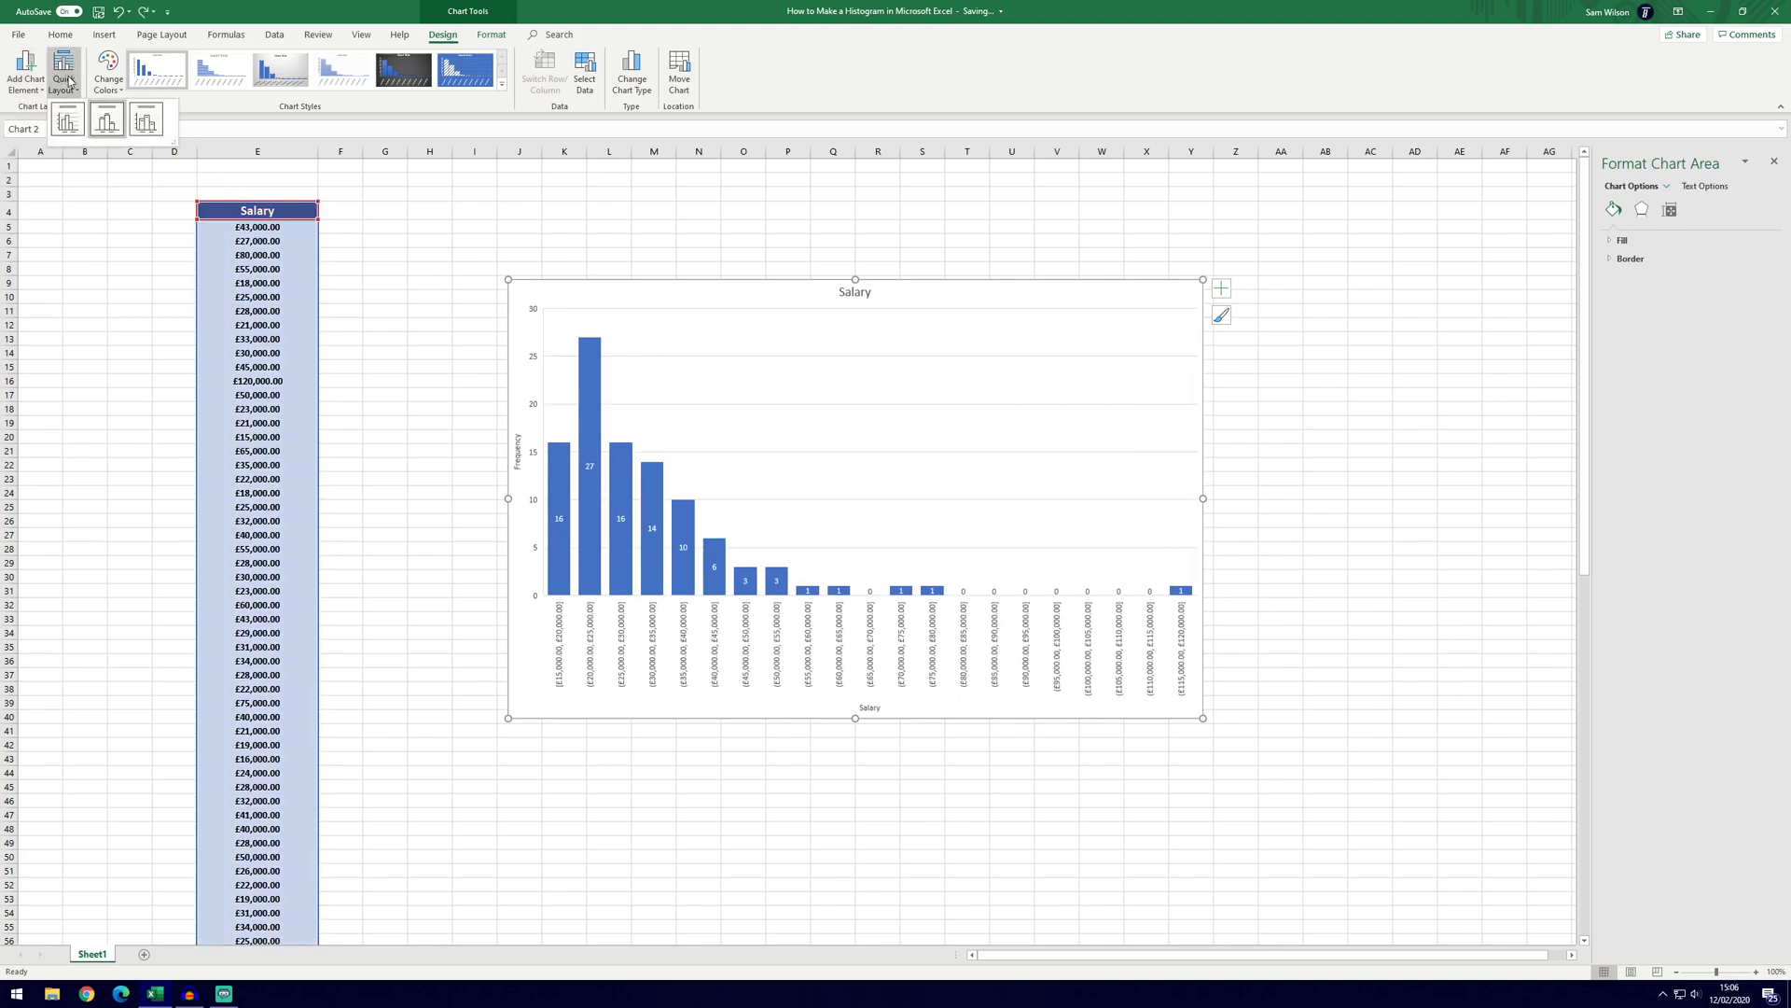
click(106, 126)
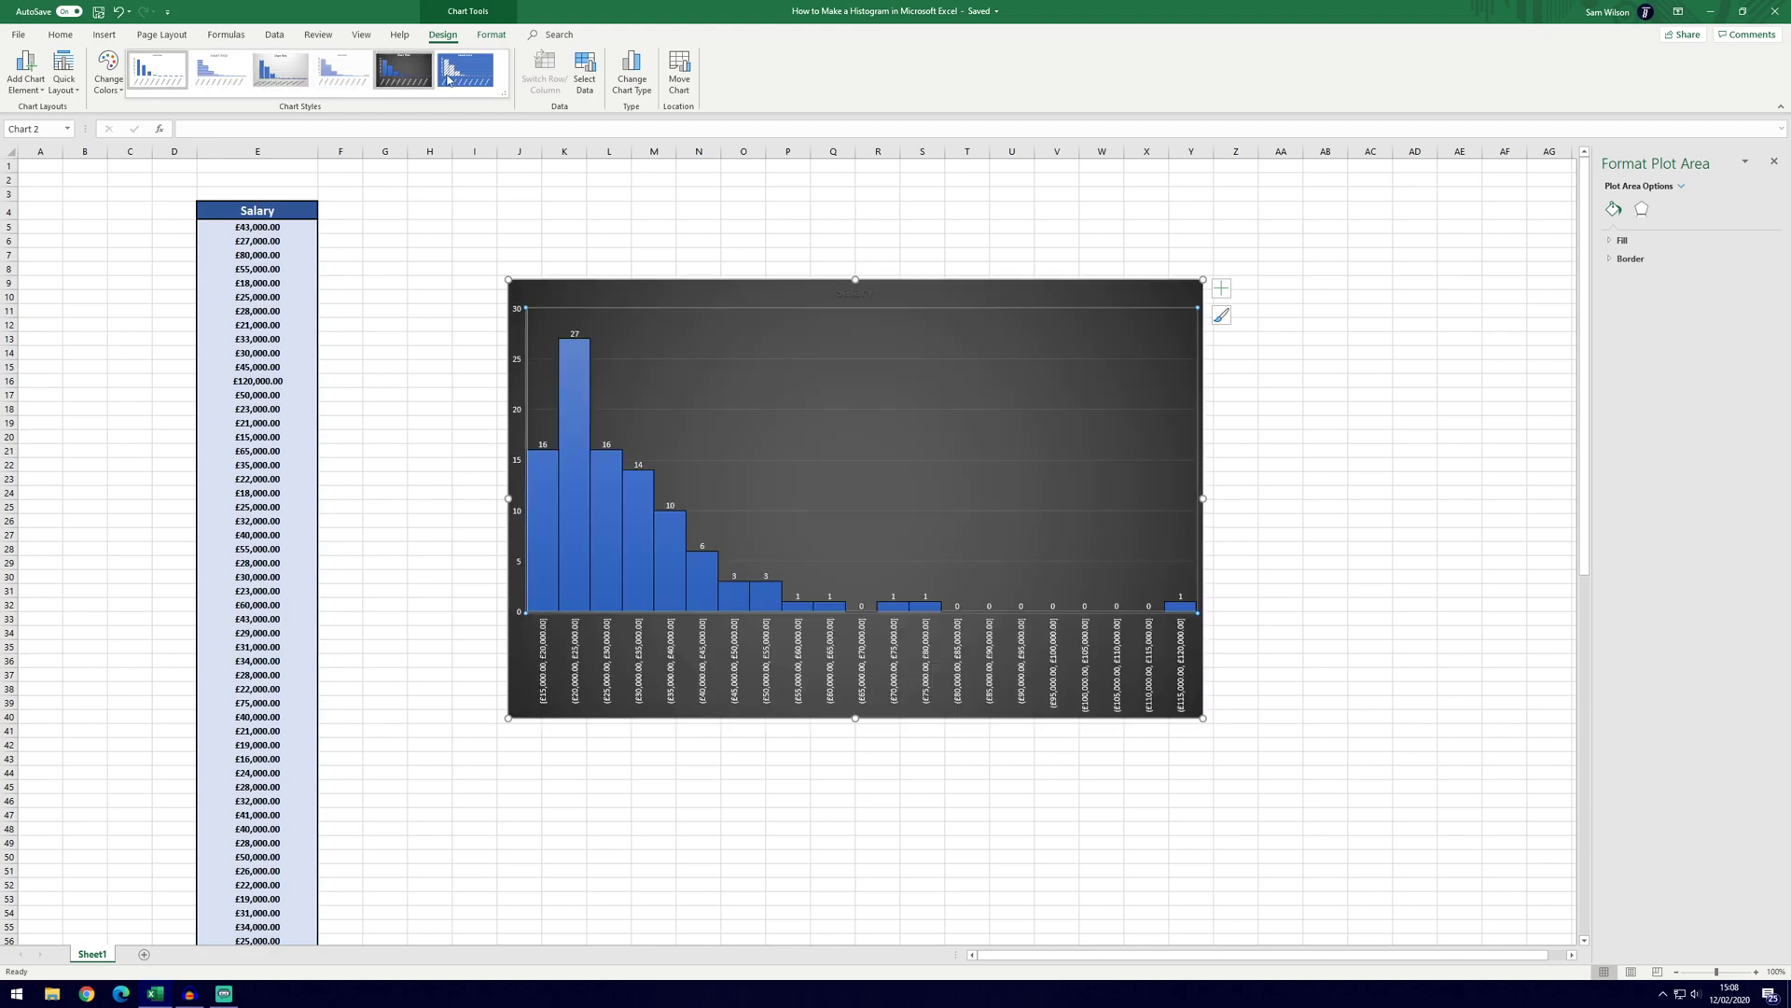
click(108, 74)
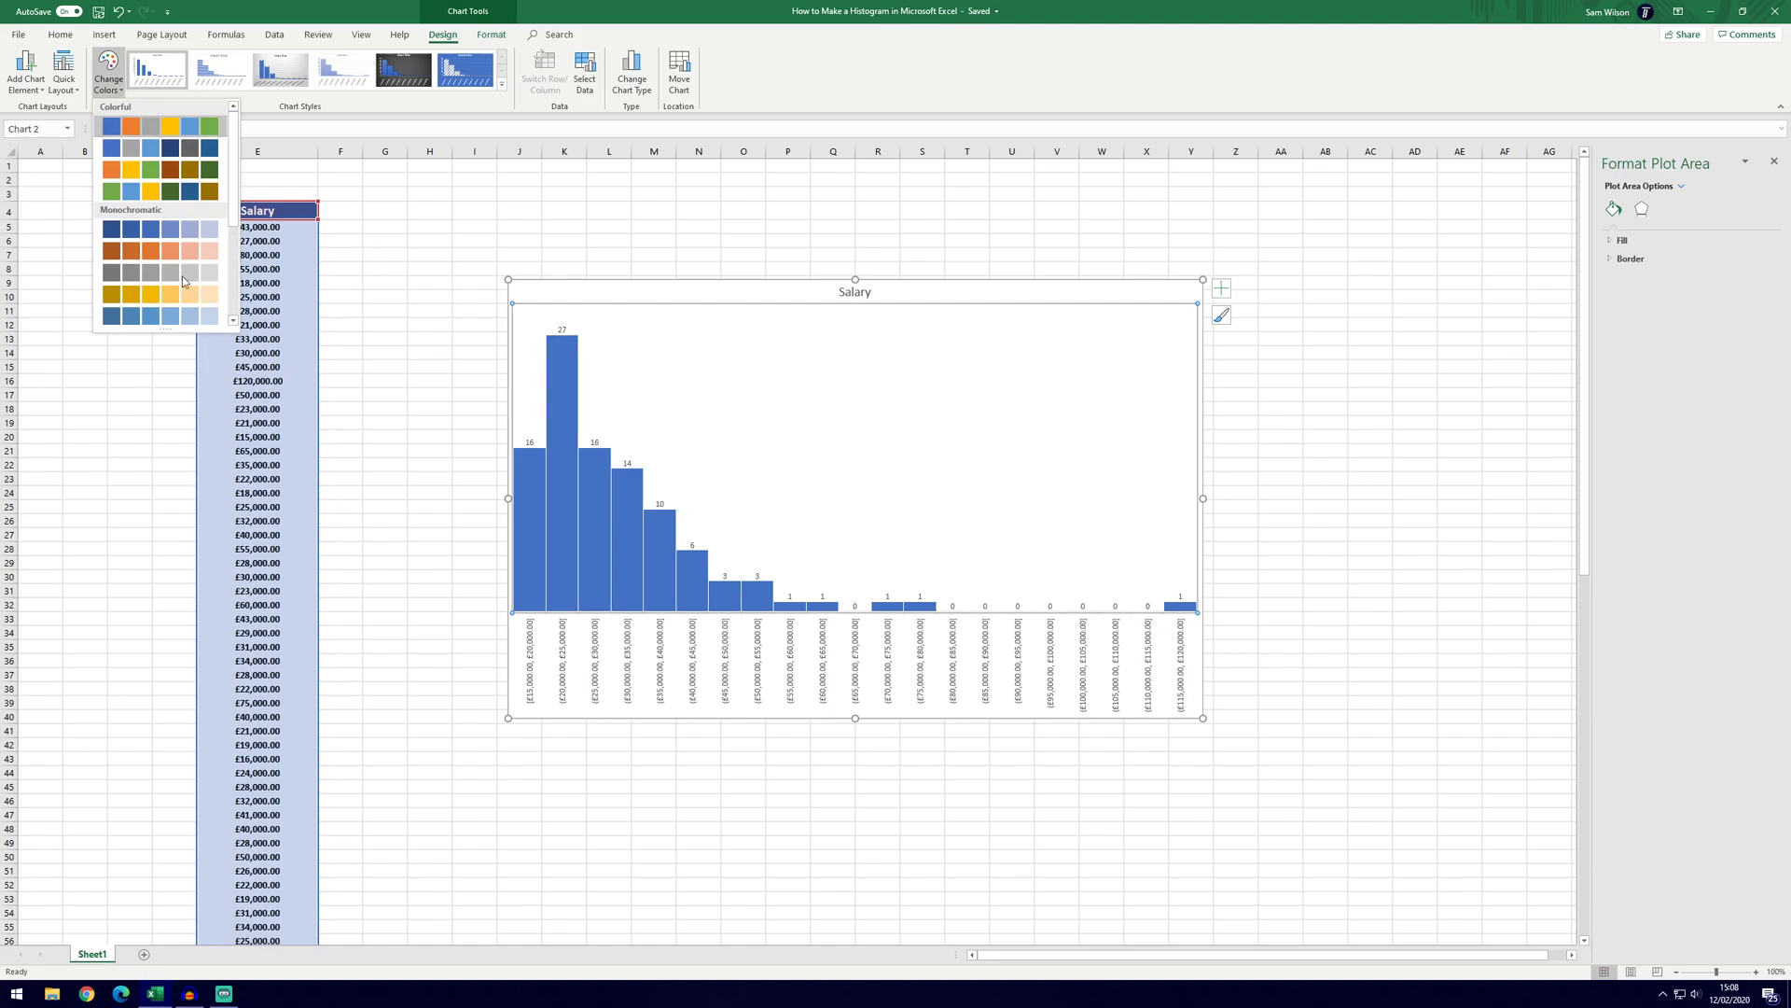
drag(200, 328, 200, 518)
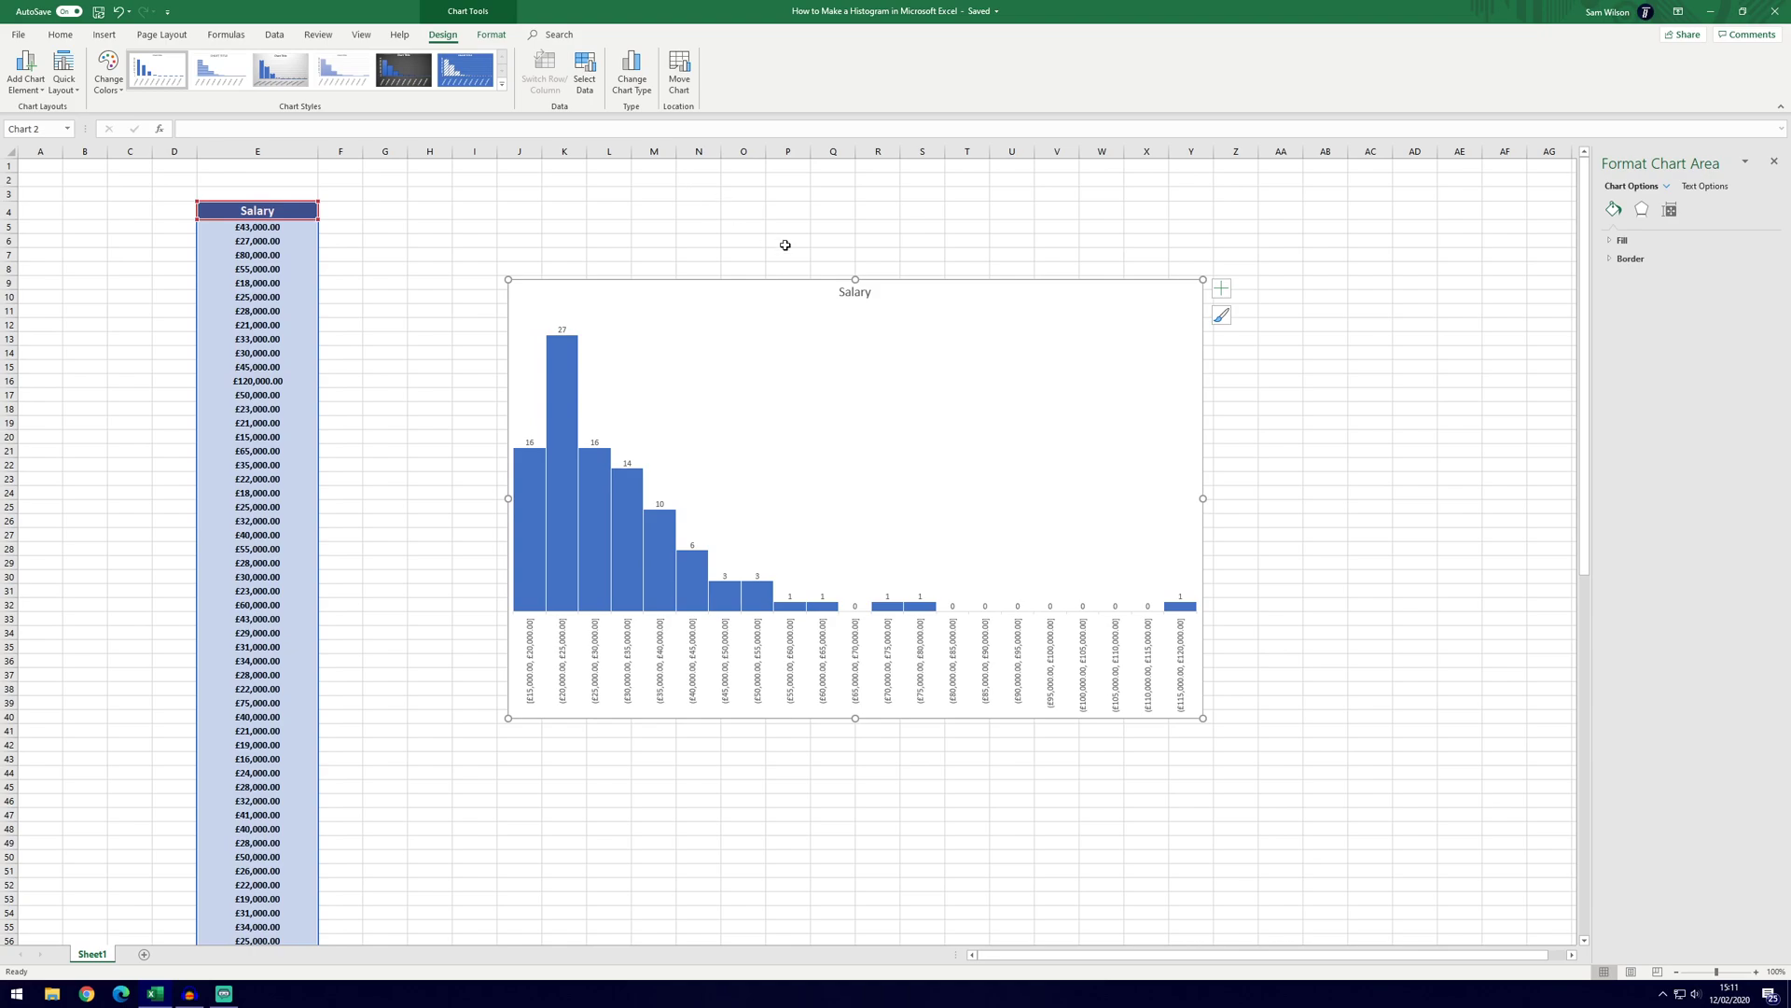
click(629, 79)
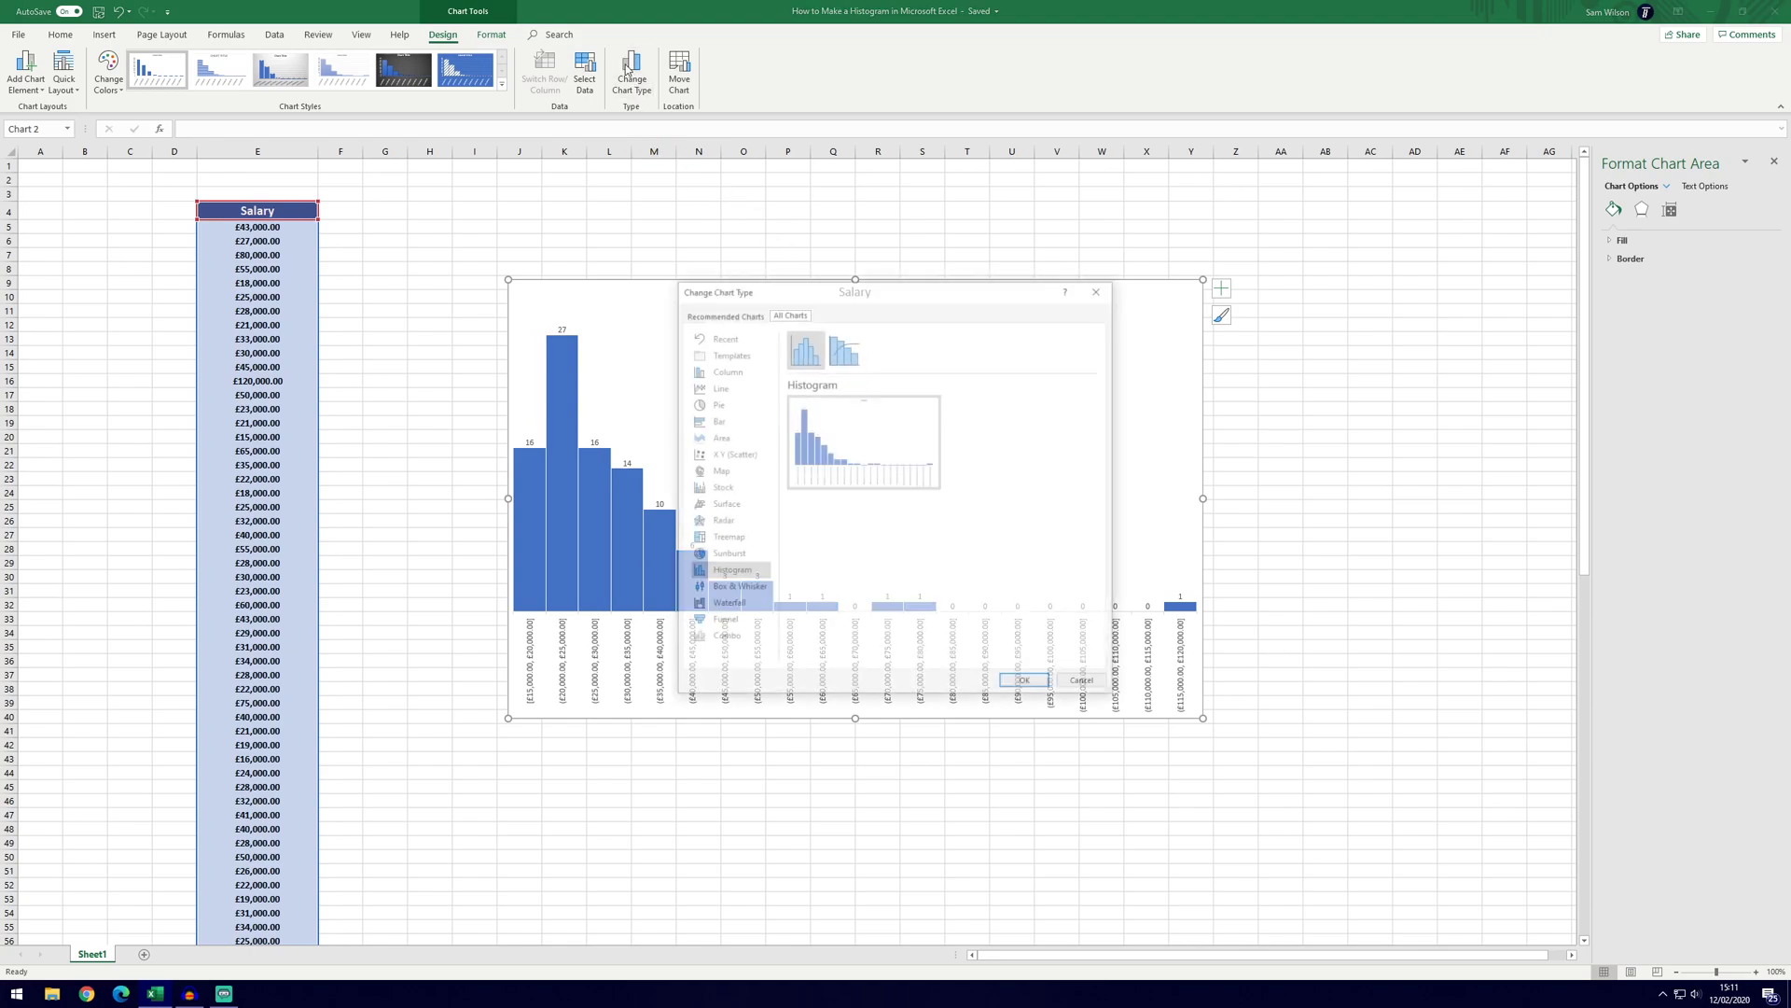
drag(985, 300, 1456, 311)
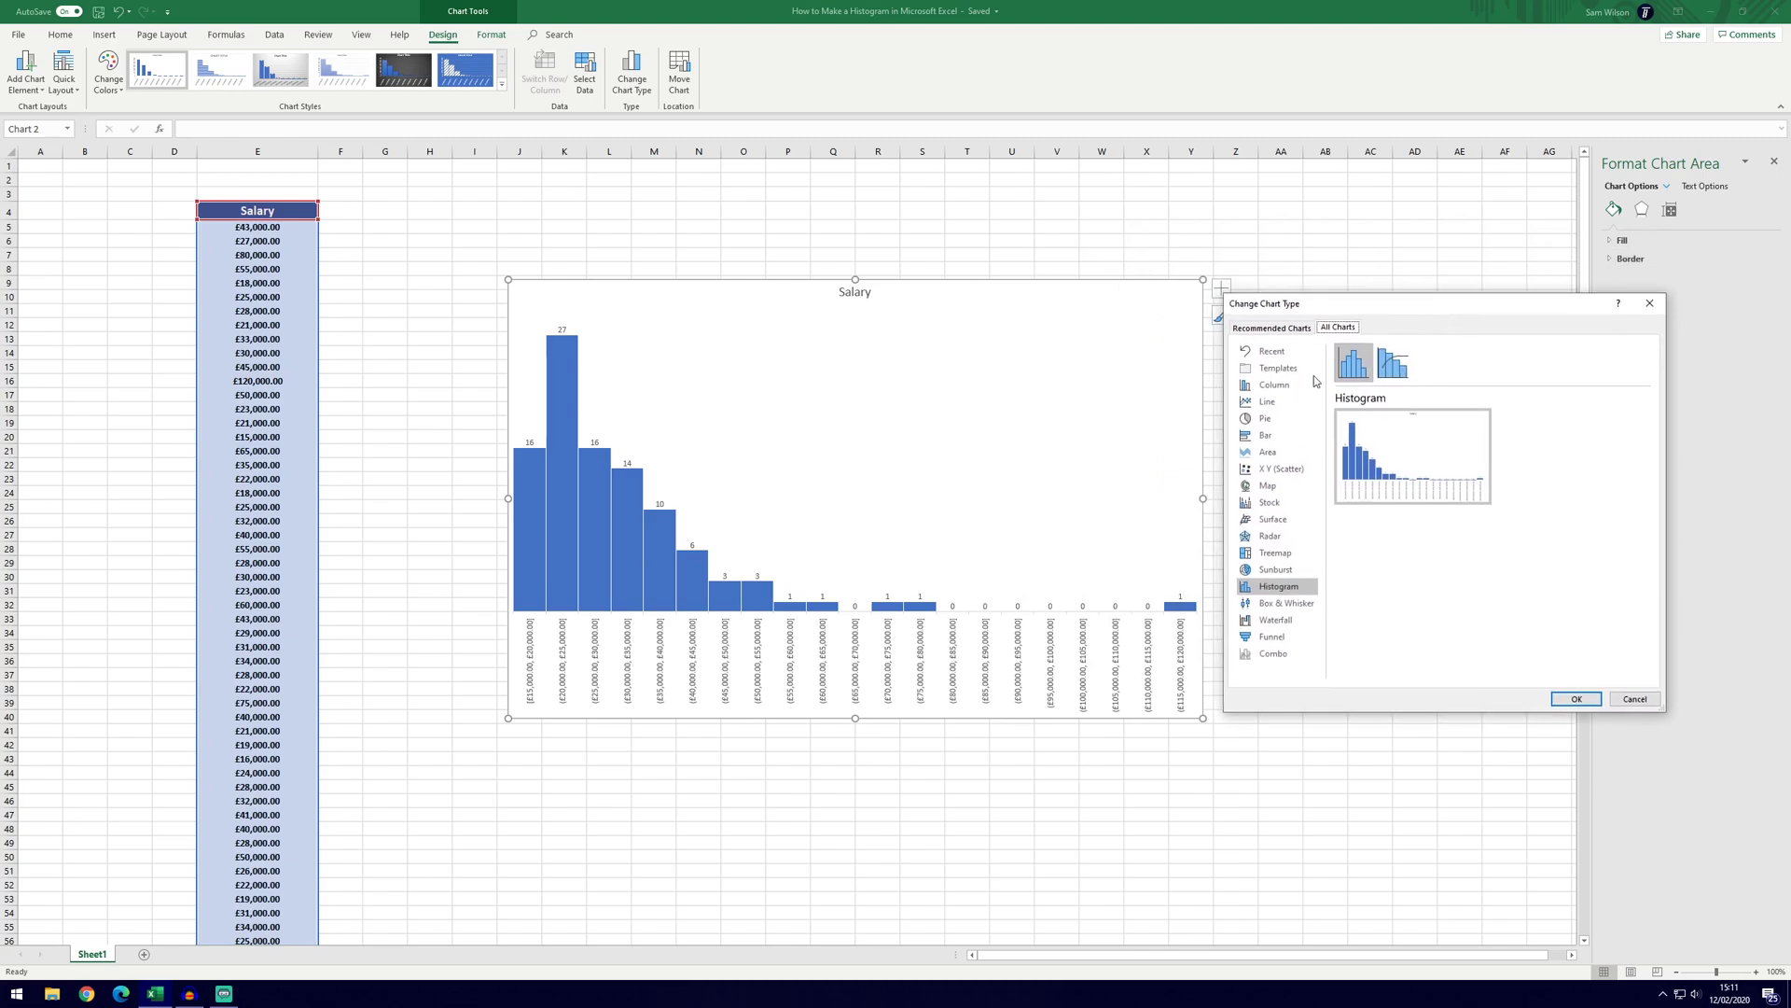
click(1265, 418)
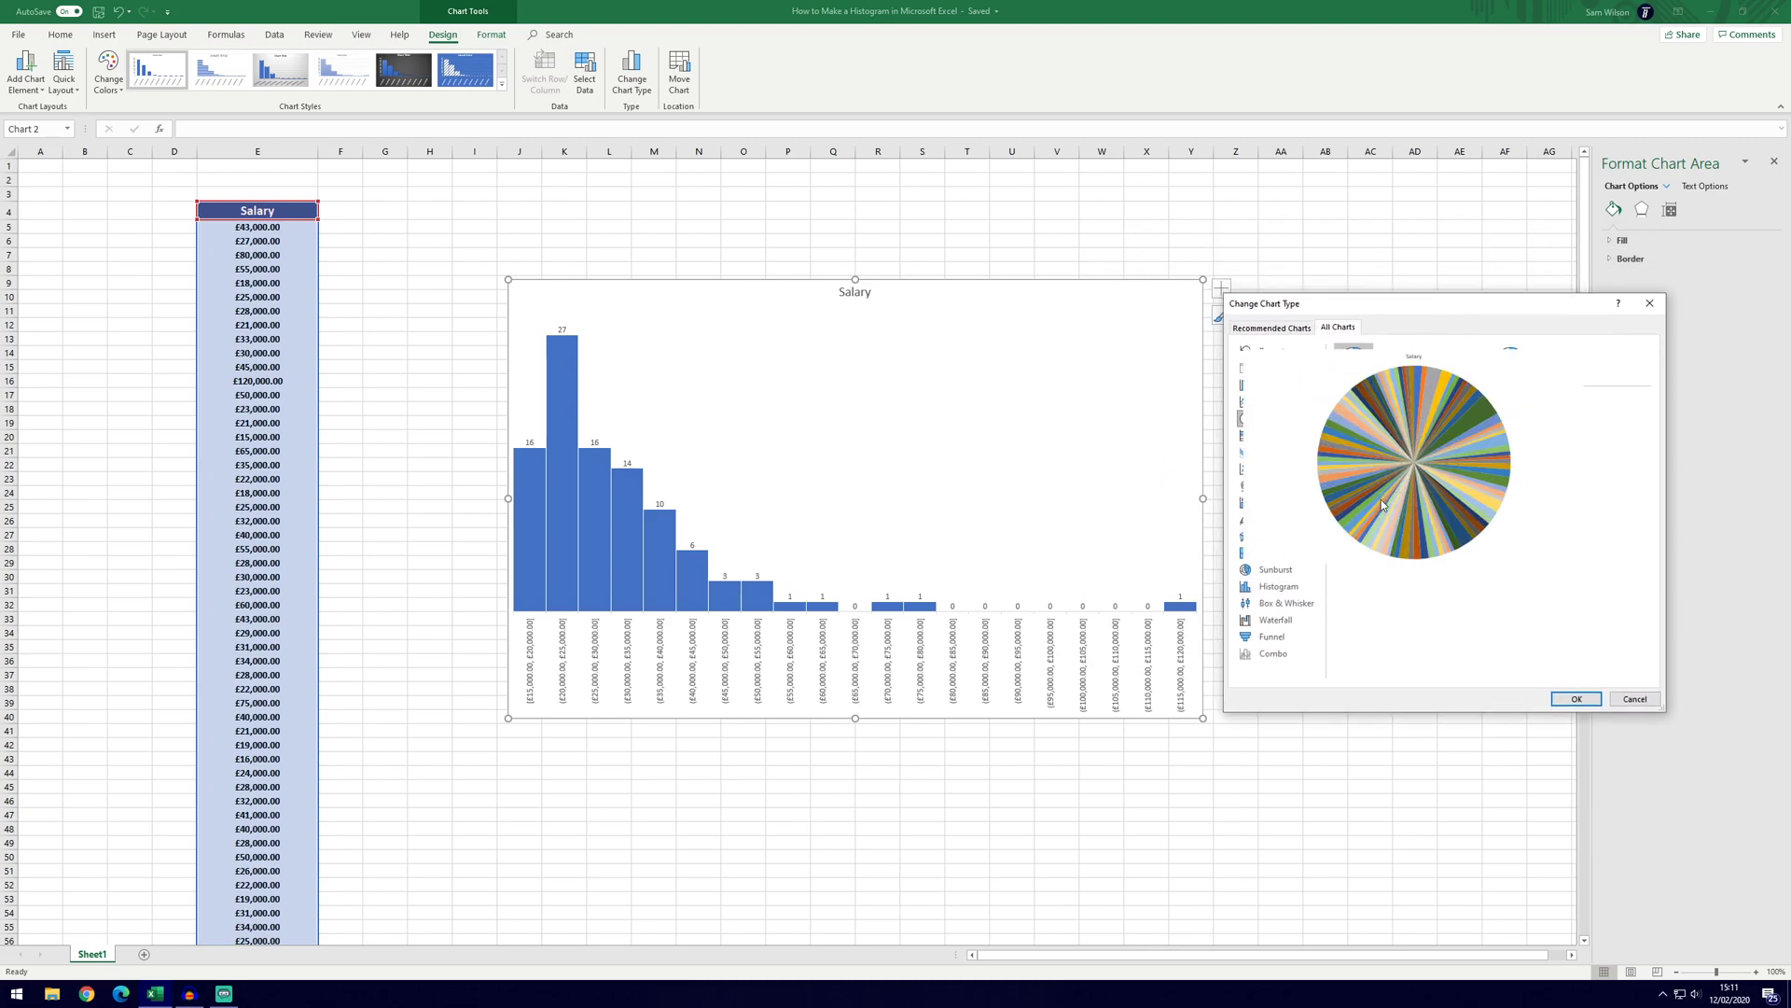
Step: Dismiss the chart type dialog unchanged, then increase the Salary chart title's font size
key(Escape)
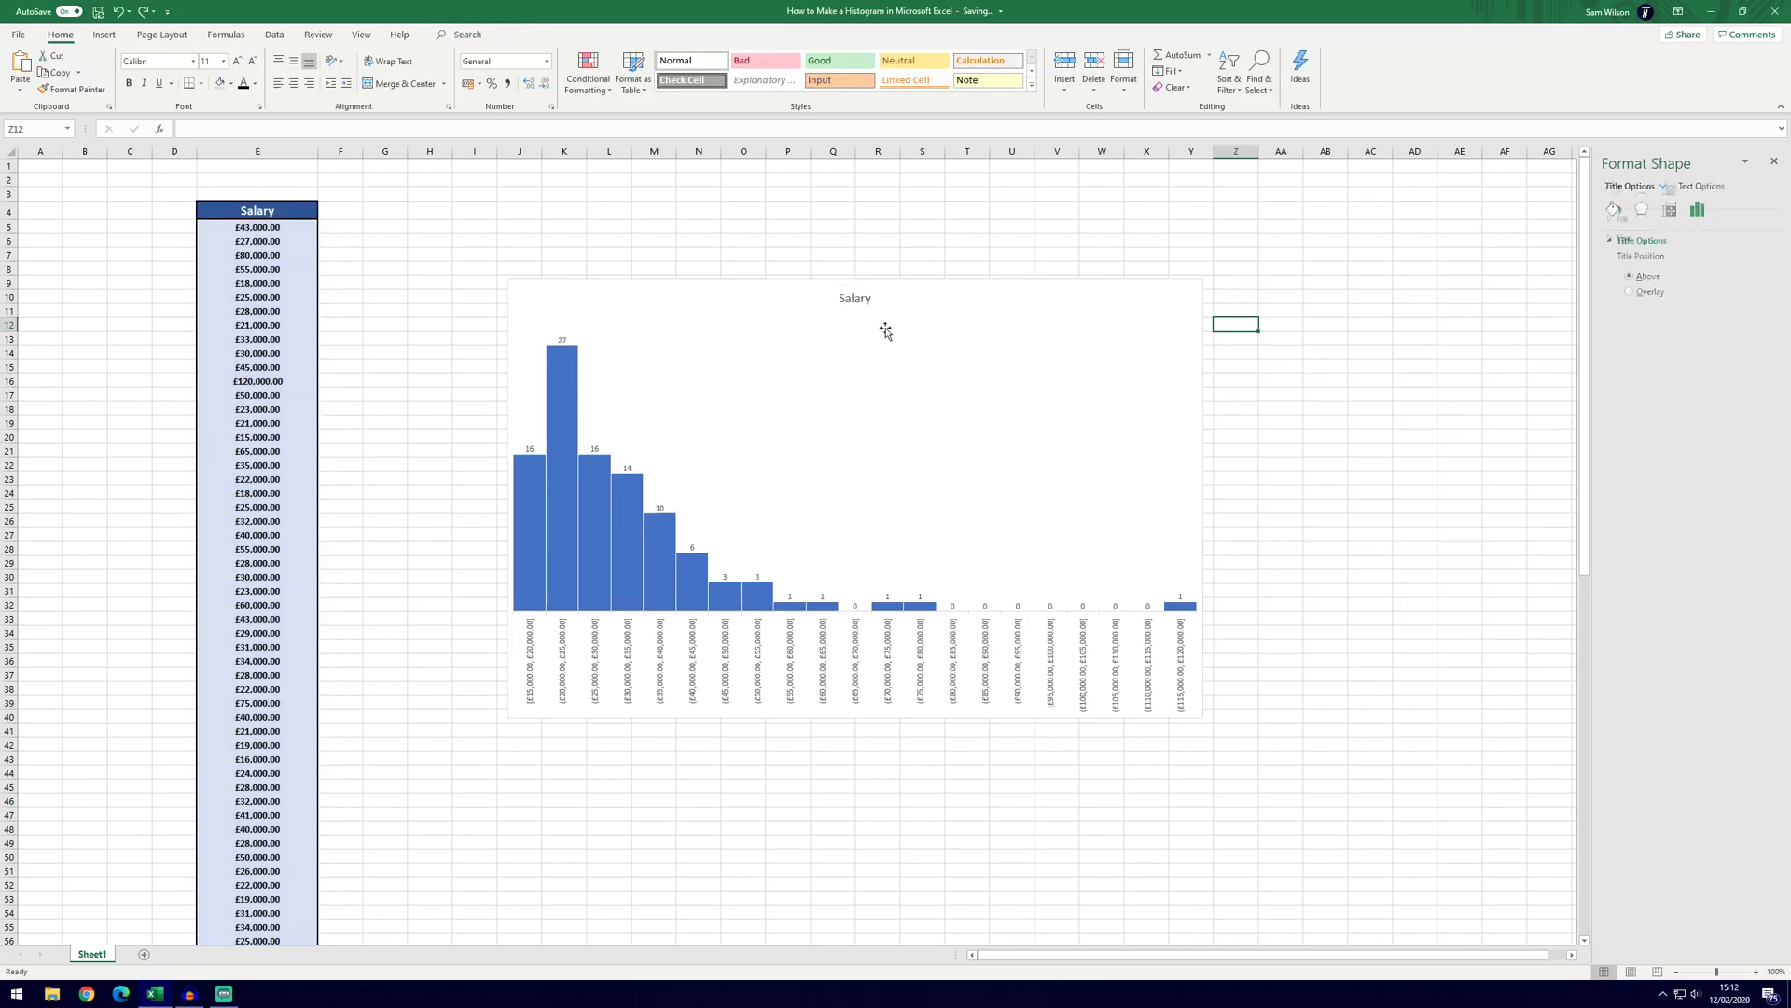
click(877, 297)
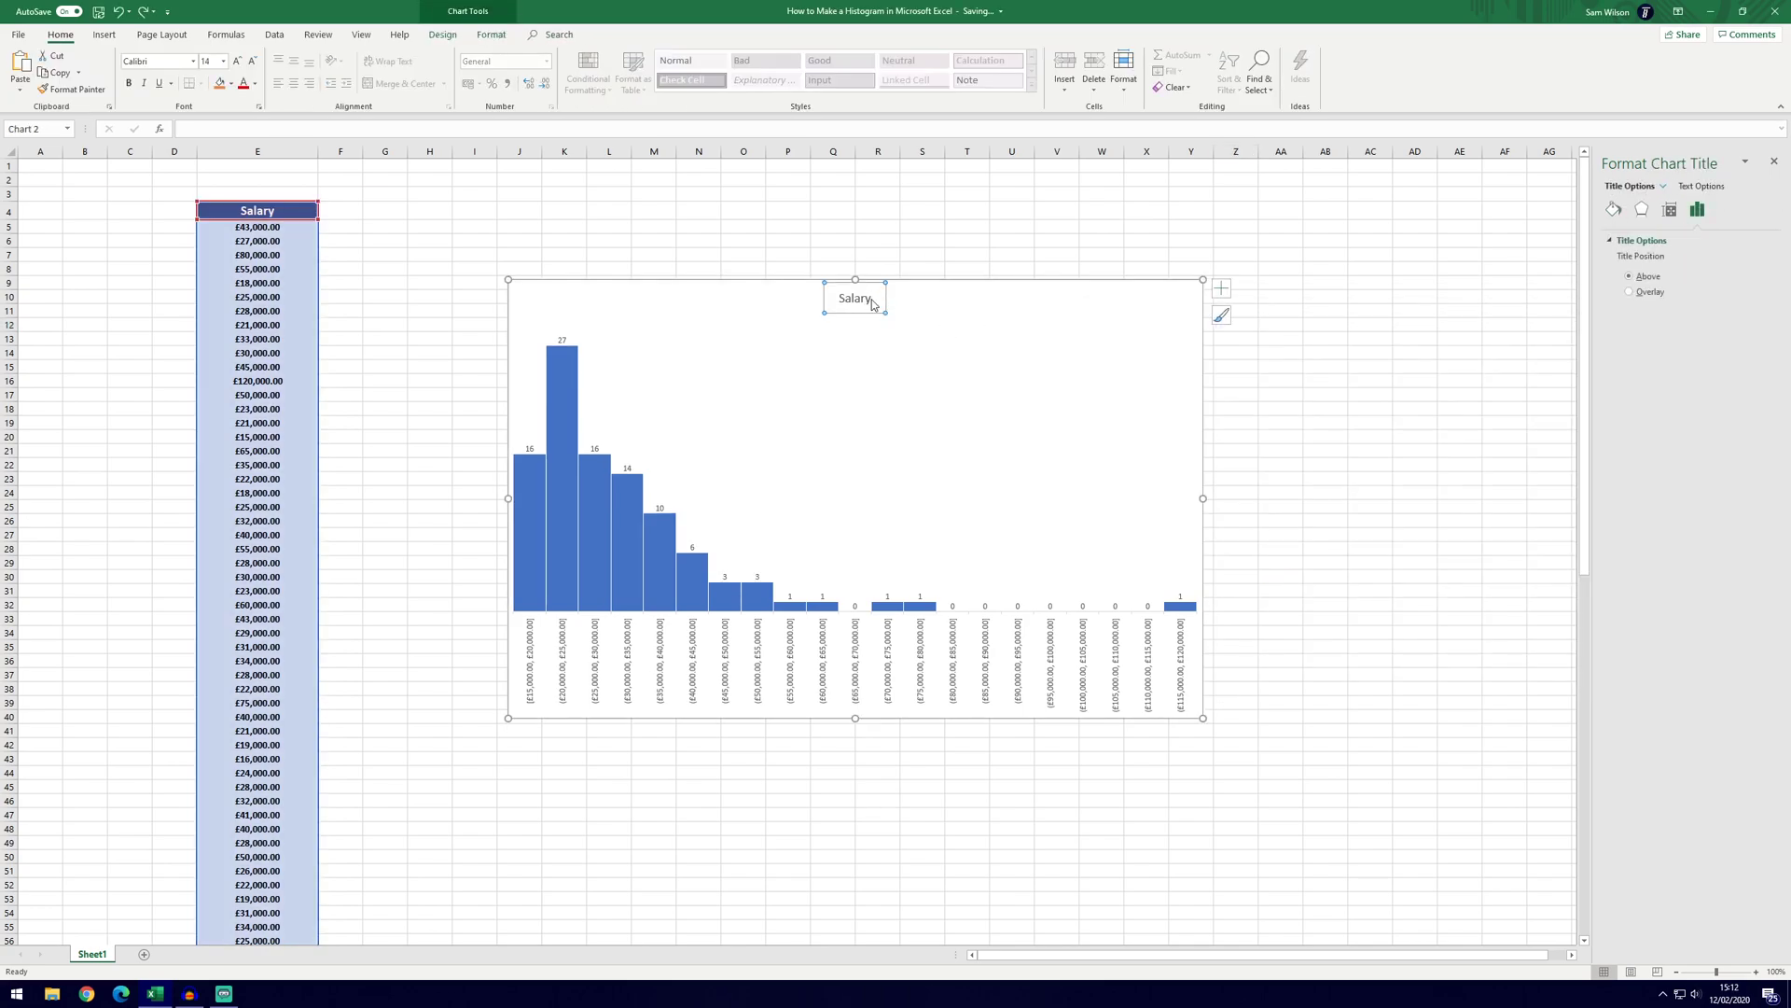
double_click(840, 297)
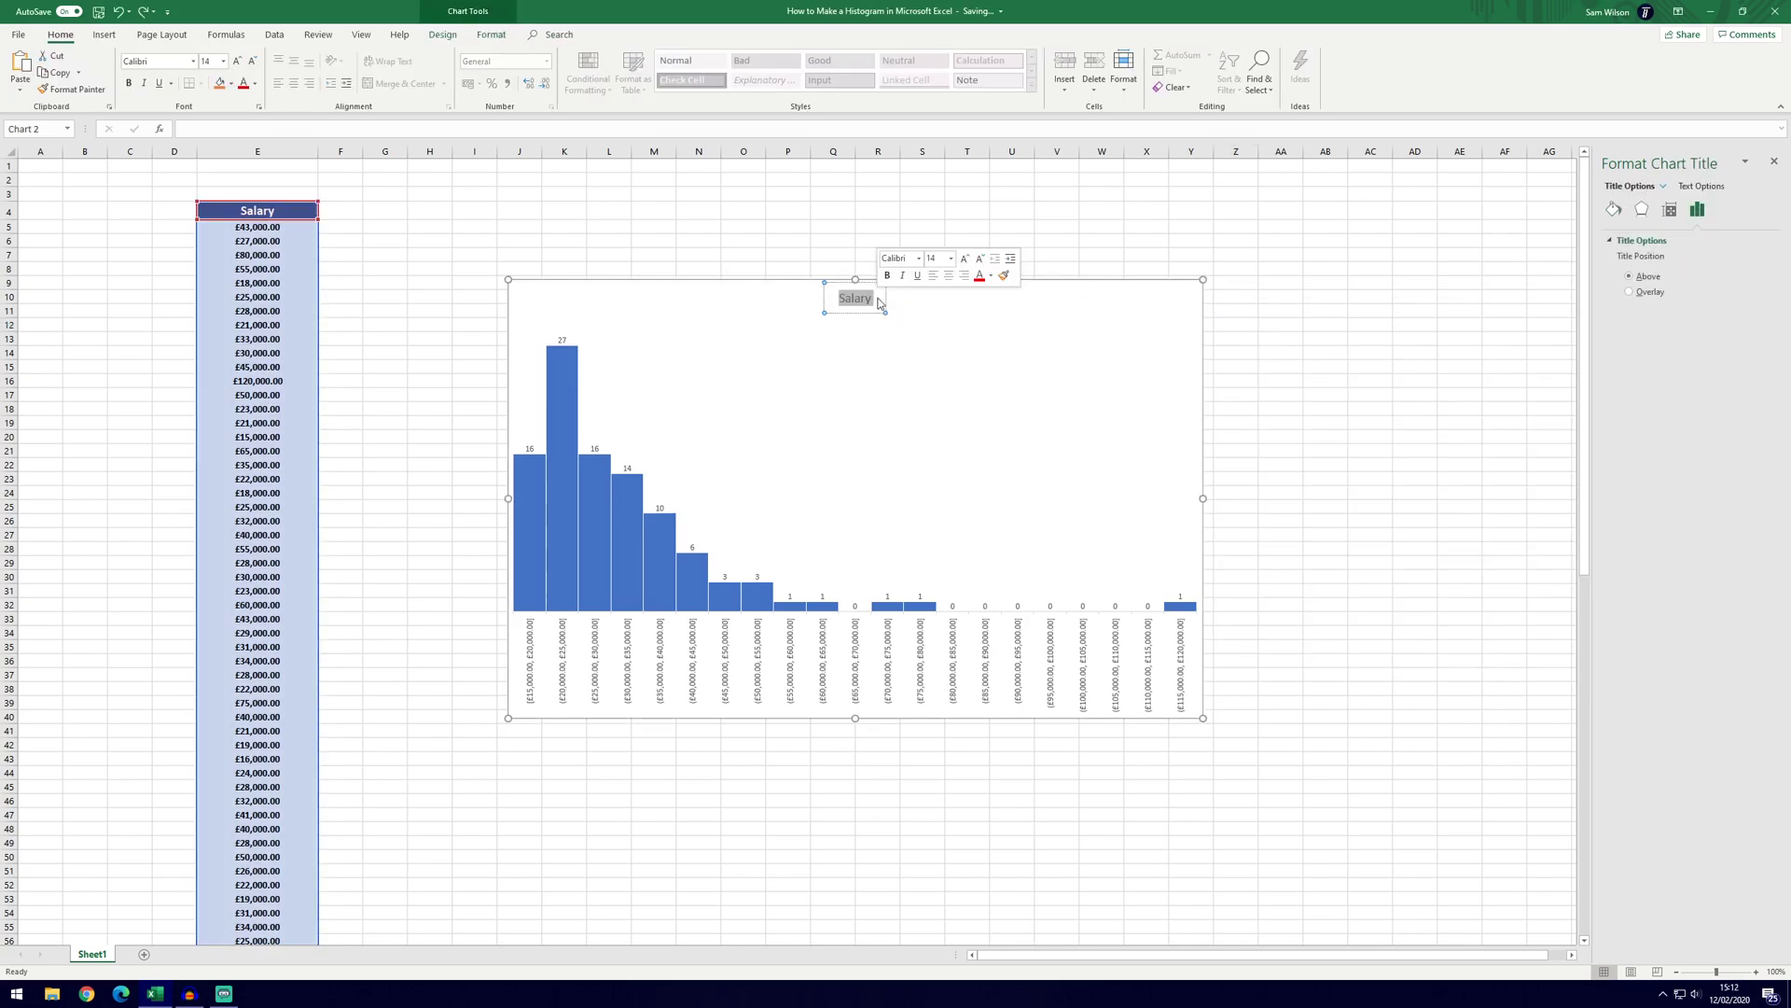
click(490, 35)
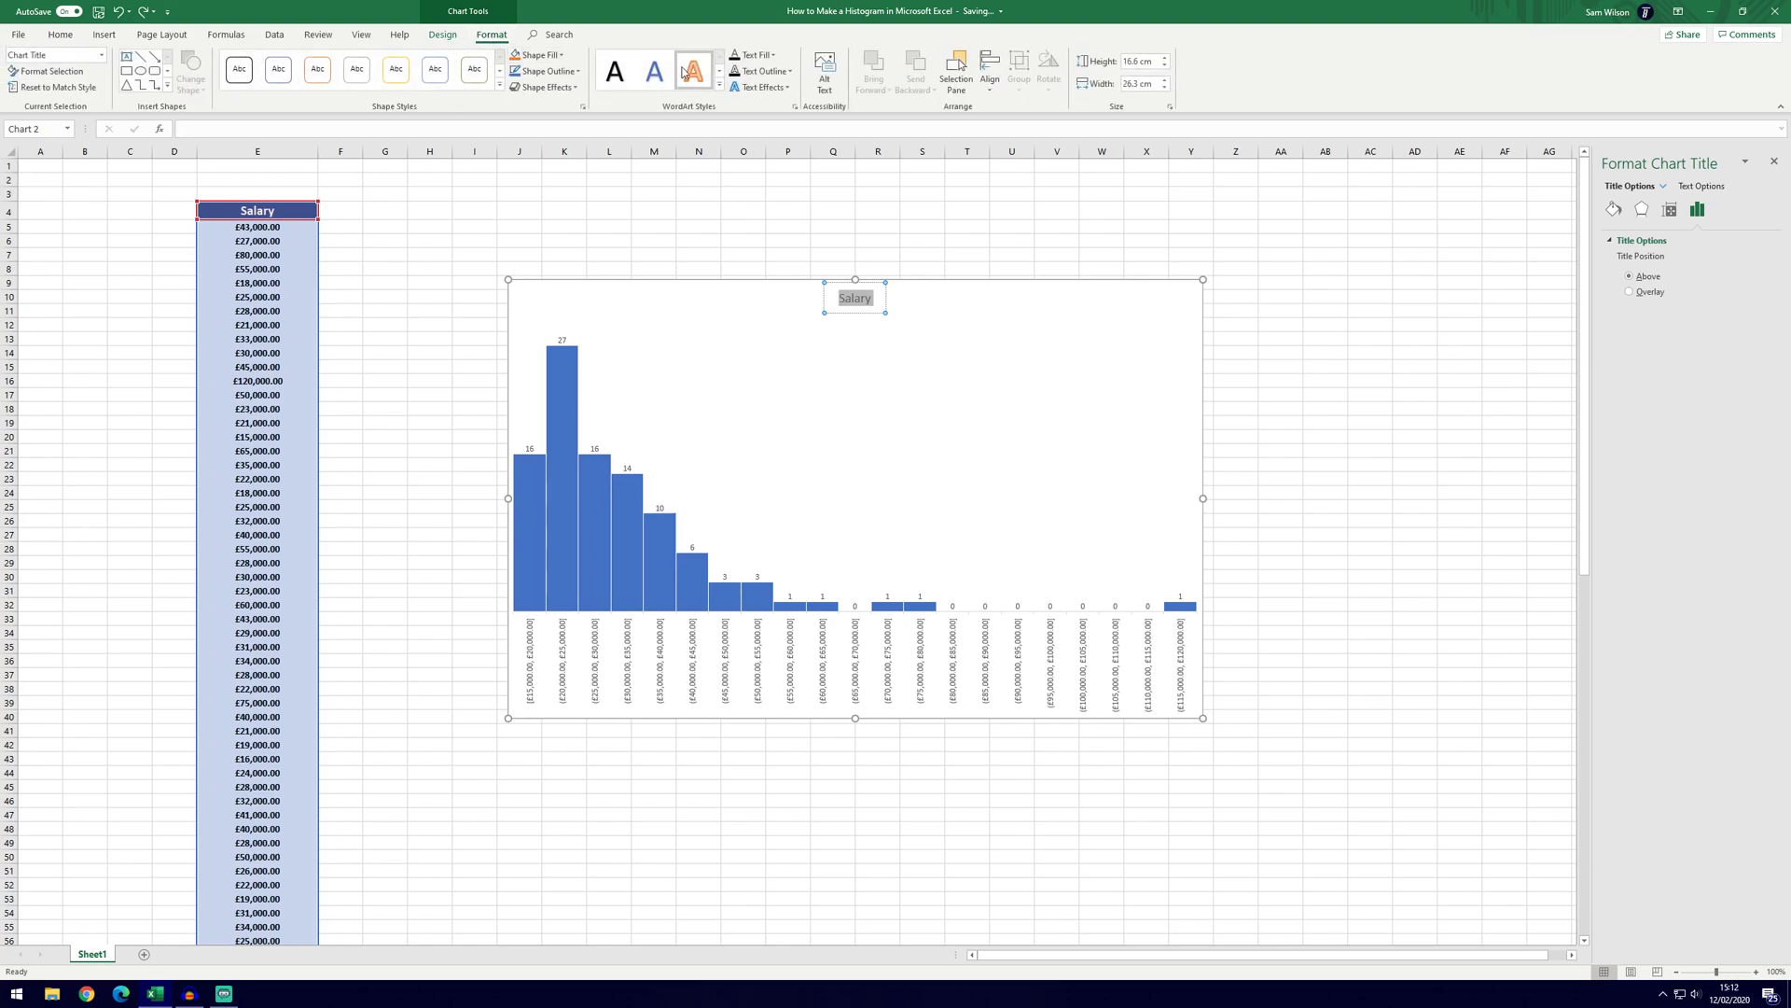
click(60, 36)
click(238, 62)
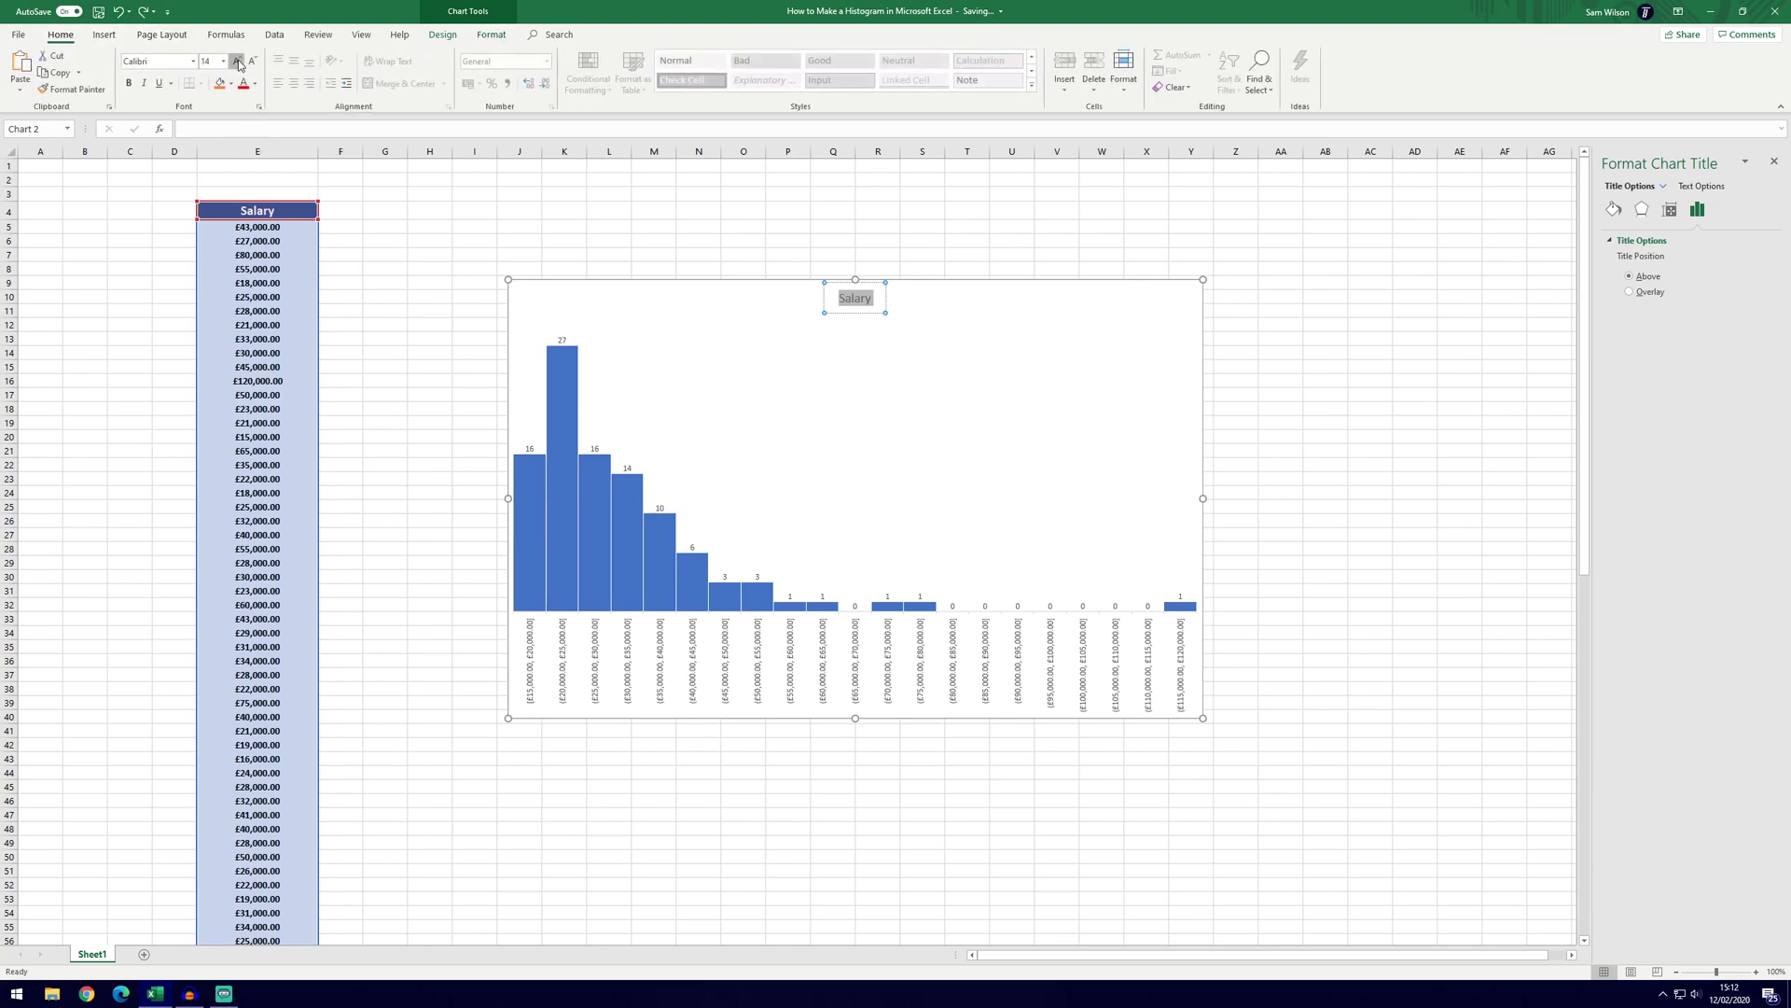
click(238, 63)
click(1355, 437)
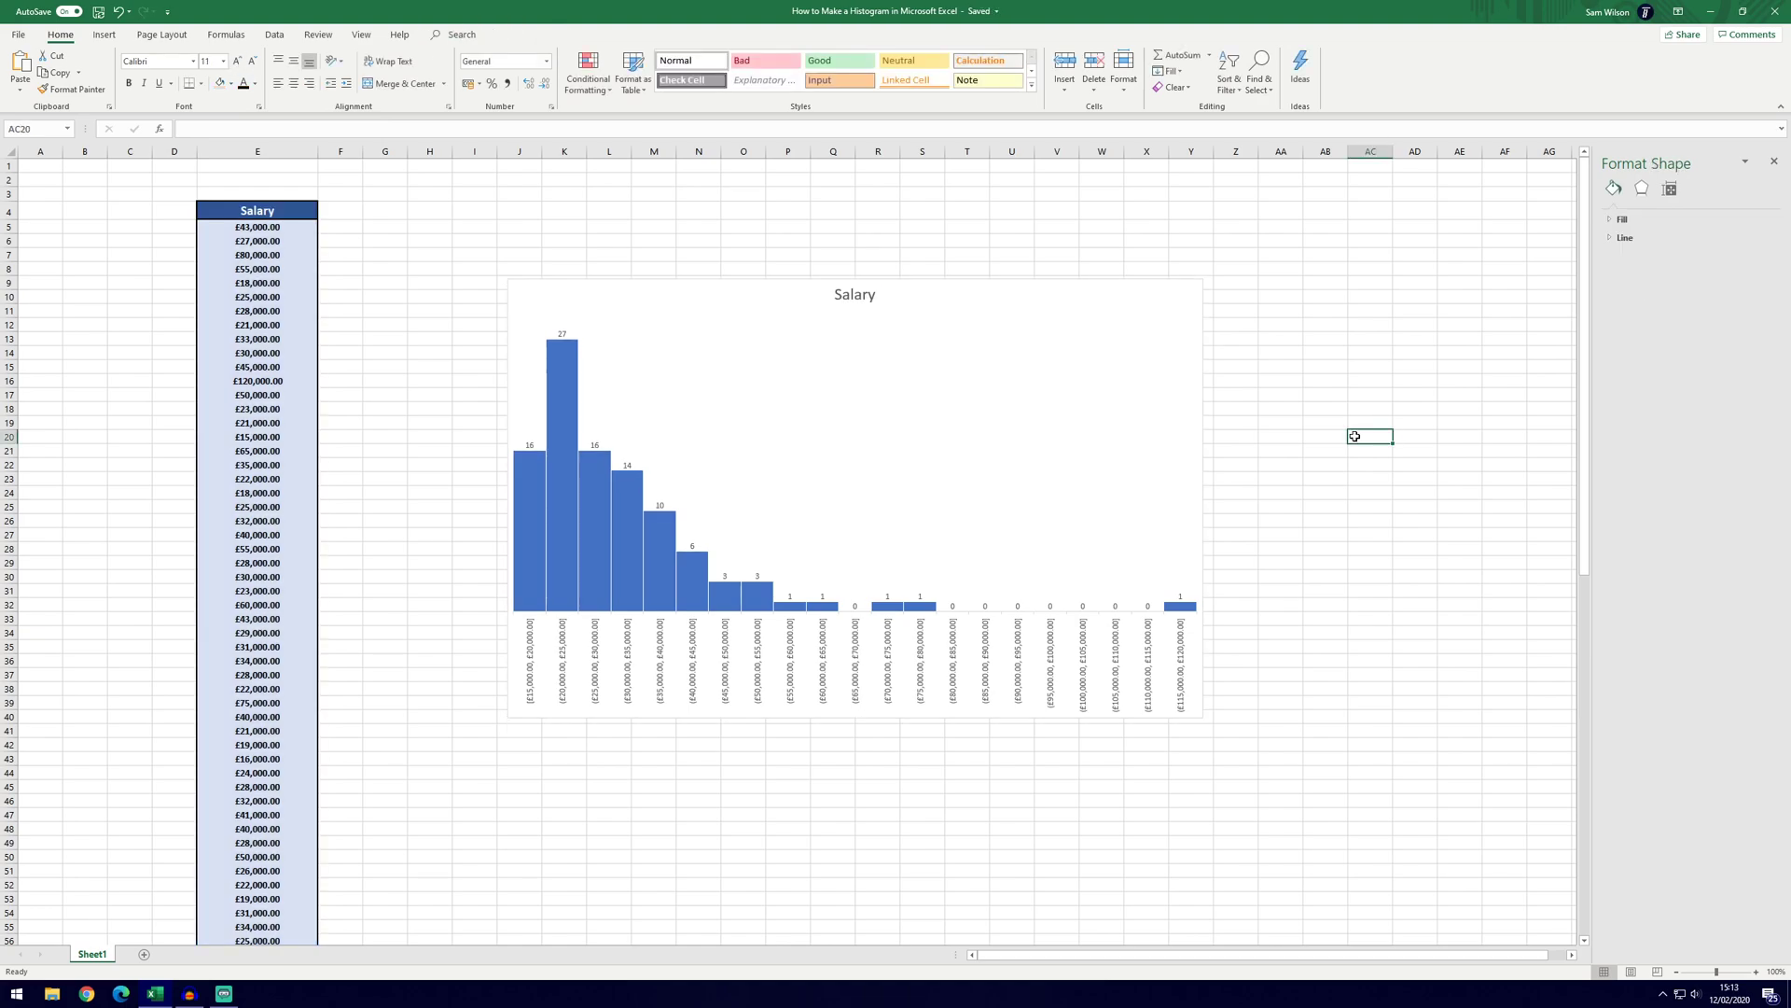